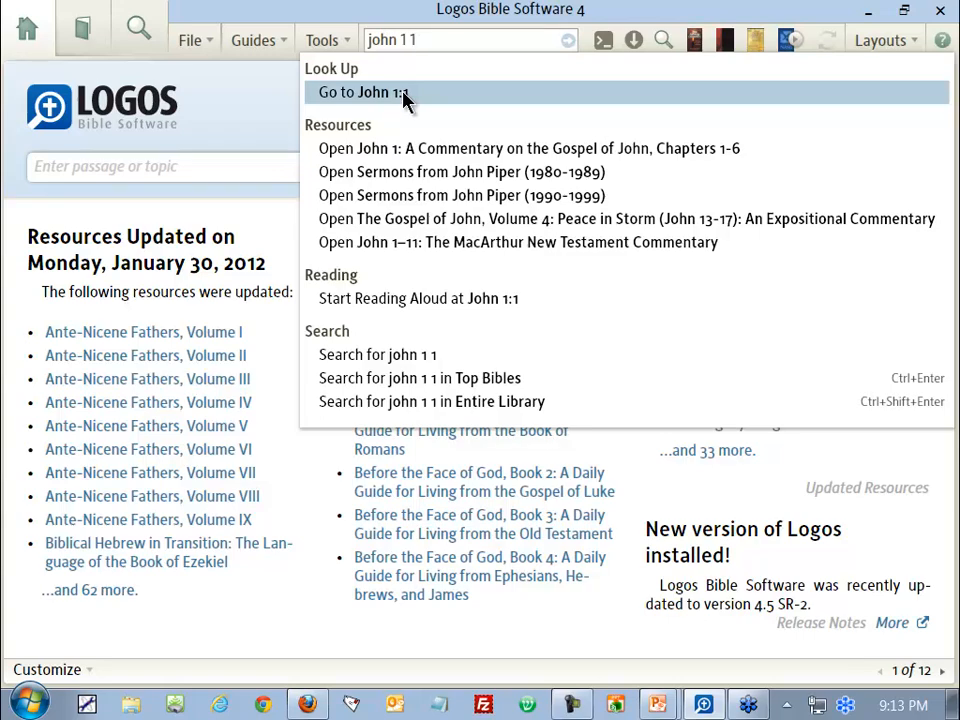
Step: Open the Bible at John 1:1 and compare its pericopes in a maximized Passage Analysis window
{"action": "left_click", "coordinate": [405, 96]}
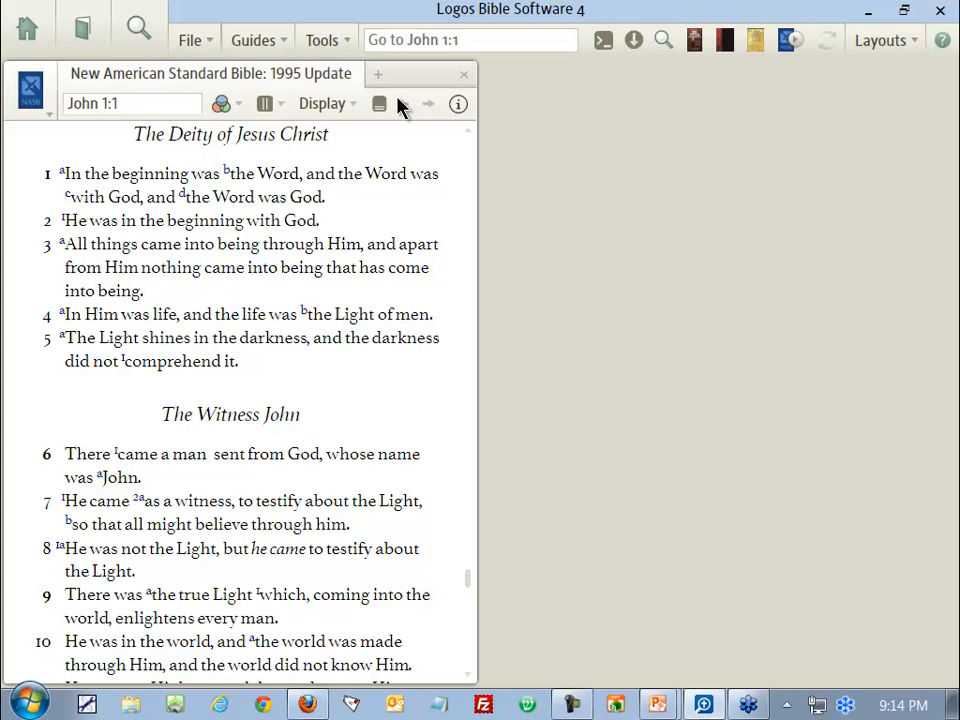
{"action": "left_click", "coordinate": [328, 41]}
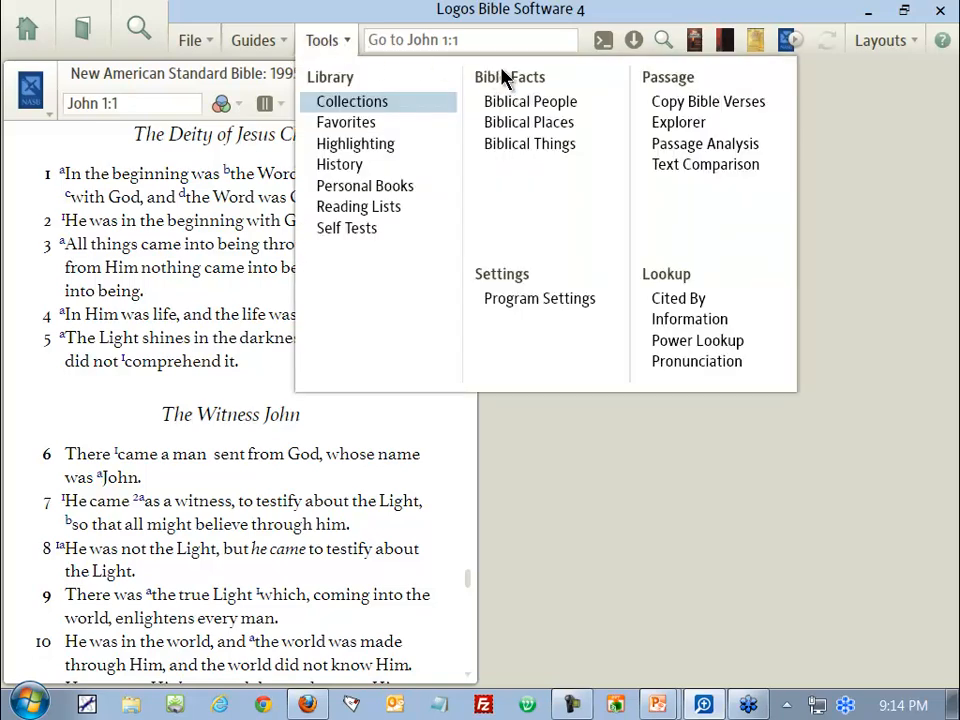
{"action": "left_click", "coordinate": [718, 146]}
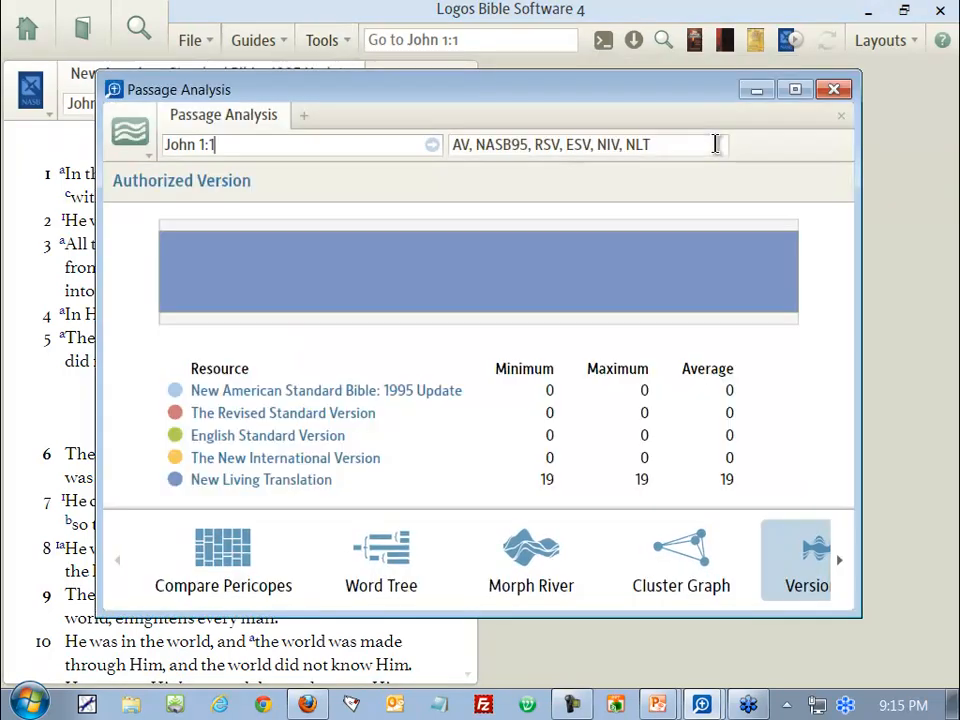
{"action": "left_click", "coordinate": [795, 92]}
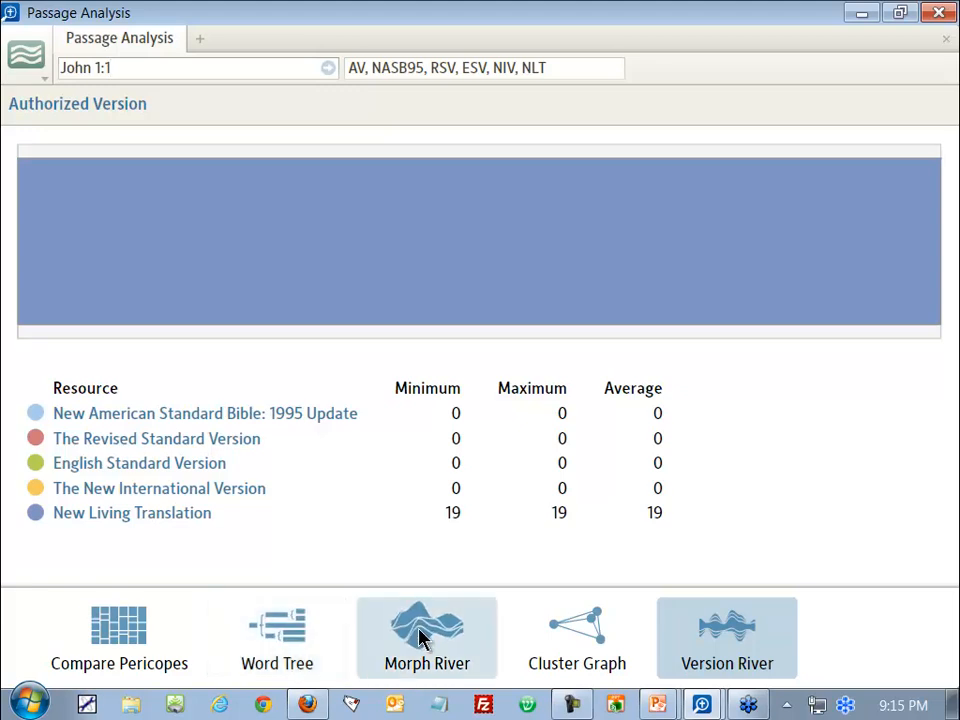
{"action": "left_click", "coordinate": [122, 628]}
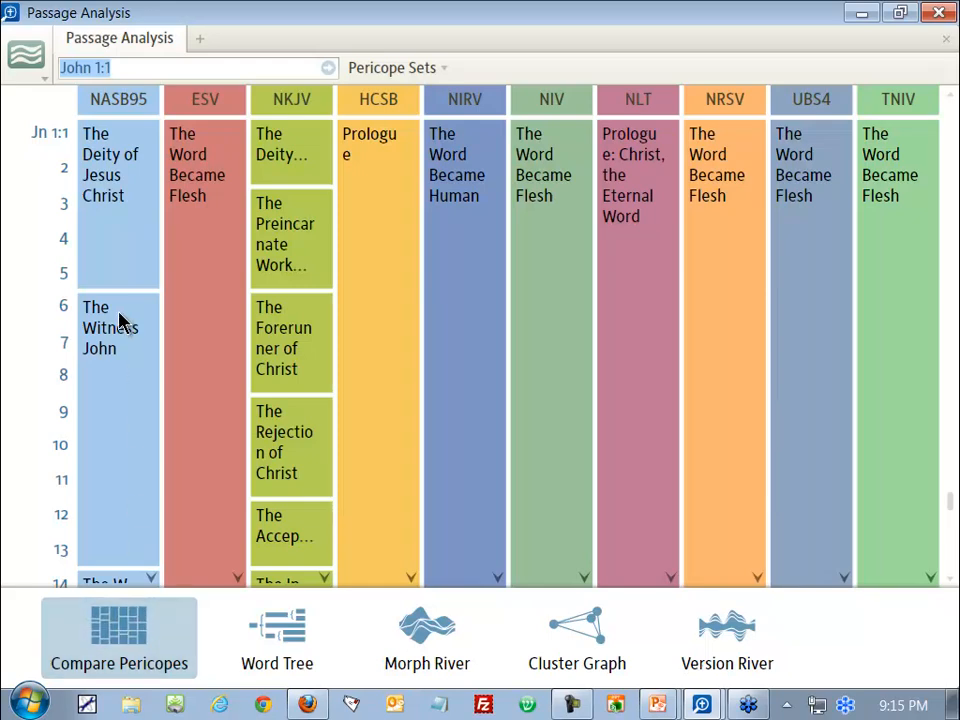
Step: Review the available pericope sets and preview the NASB95 and ESV section headings at John 1:1
{"action": "left_click", "coordinate": [134, 68]}
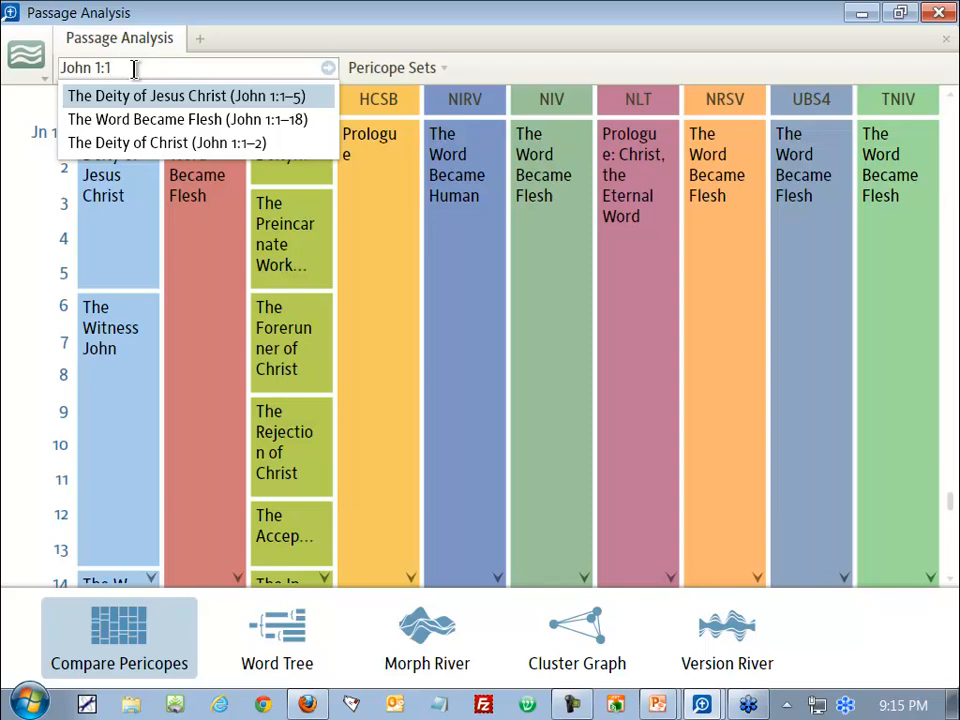
{"action": "left_click", "coordinate": [244, 42]}
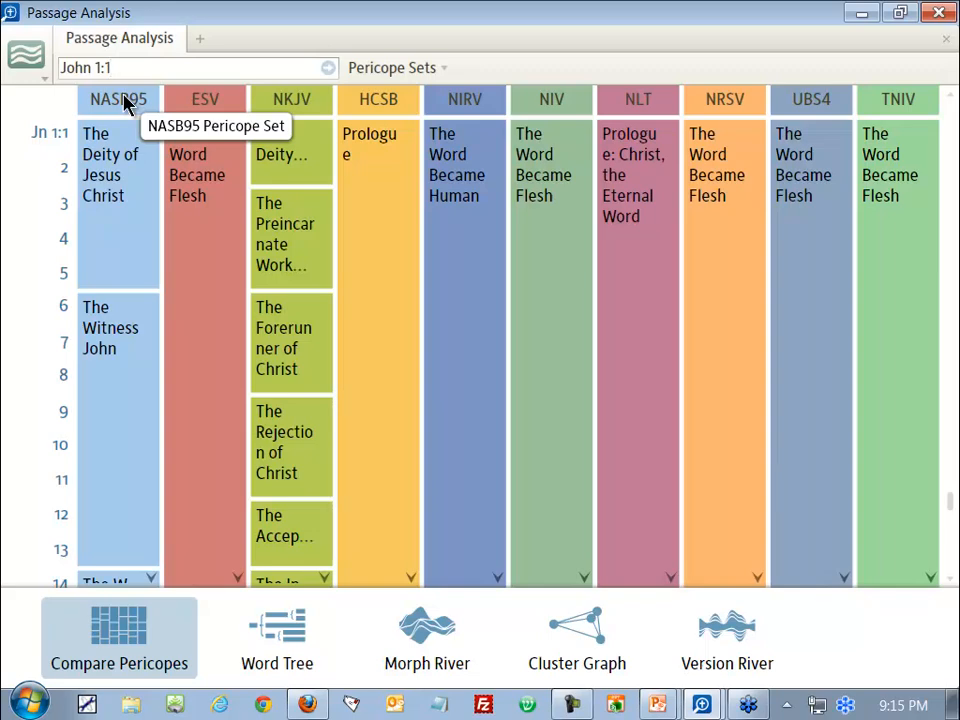
{"action": "left_click", "coordinate": [423, 72]}
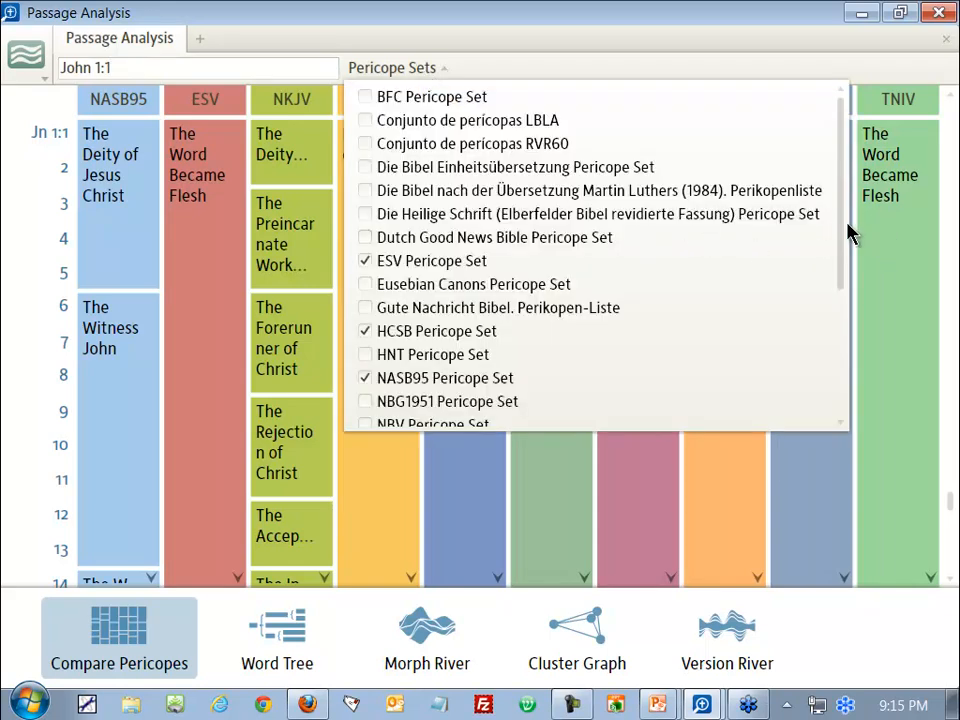
{"action": "left_click_drag", "start_coordinate": [840, 219], "coordinate": [836, 422]}
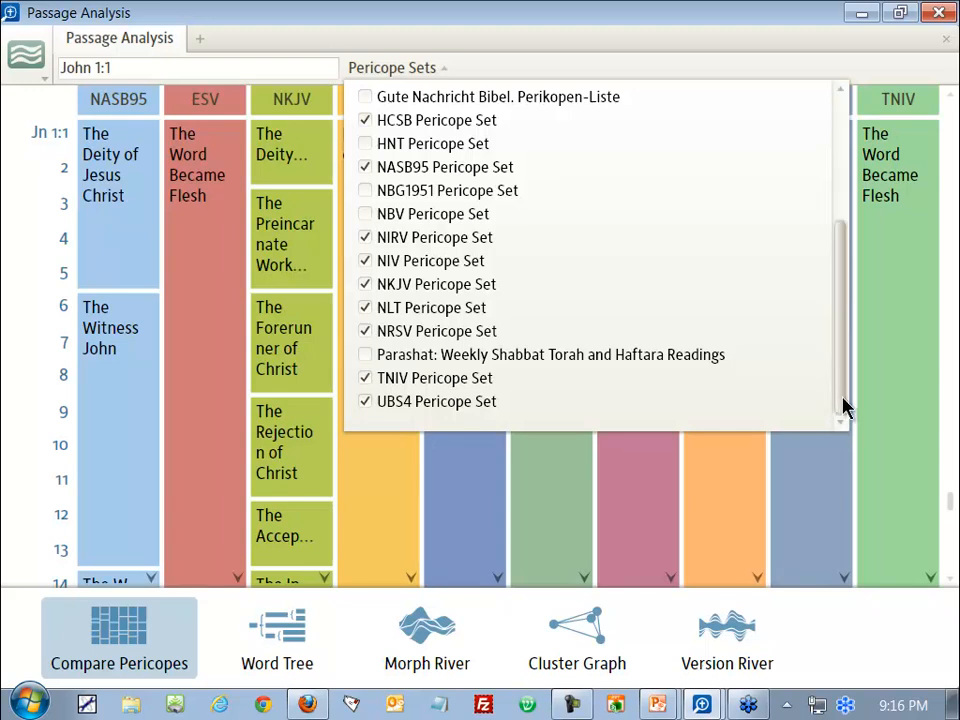
{"action": "left_click_drag", "start_coordinate": [843, 405], "coordinate": [842, 271]}
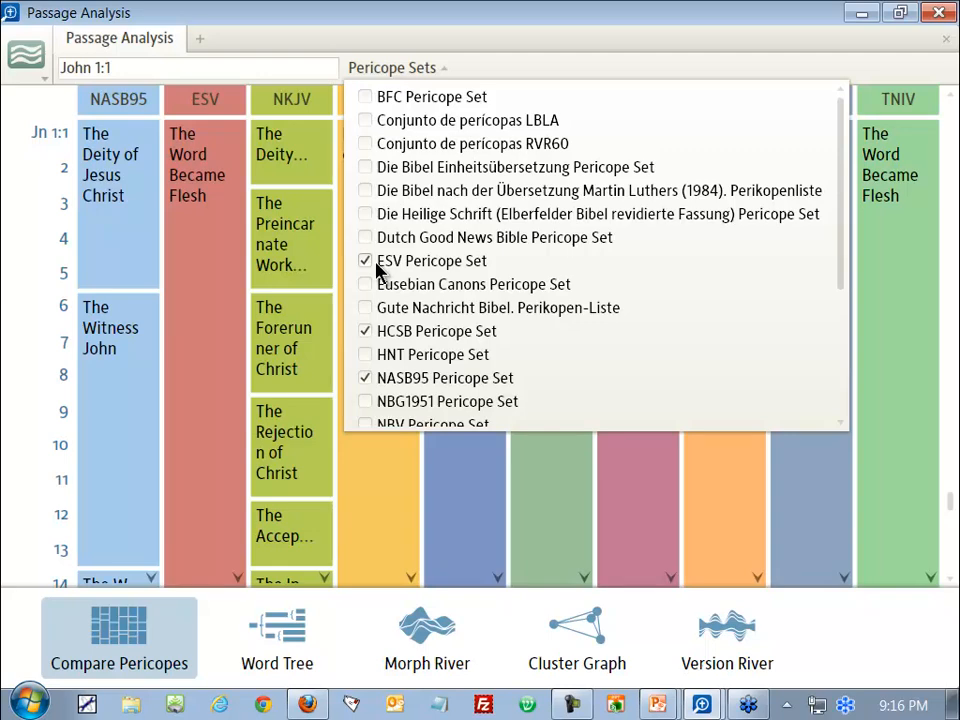
{"action": "left_click", "coordinate": [507, 62]}
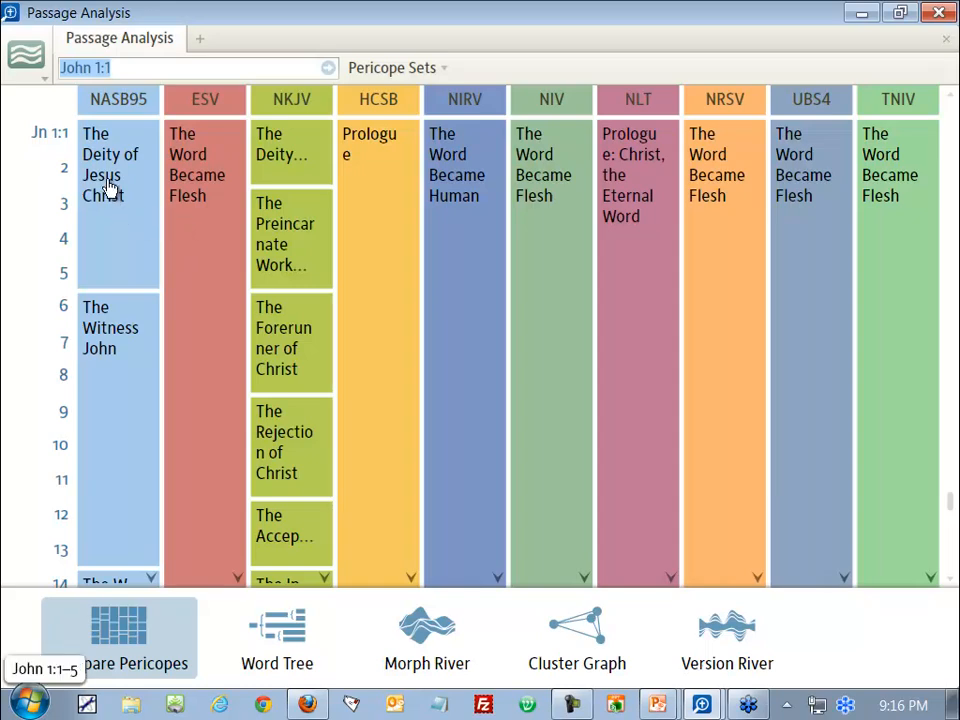
{"action": "mouse_move", "coordinate": [110, 190]}
{"action": "mouse_move", "coordinate": [195, 178]}
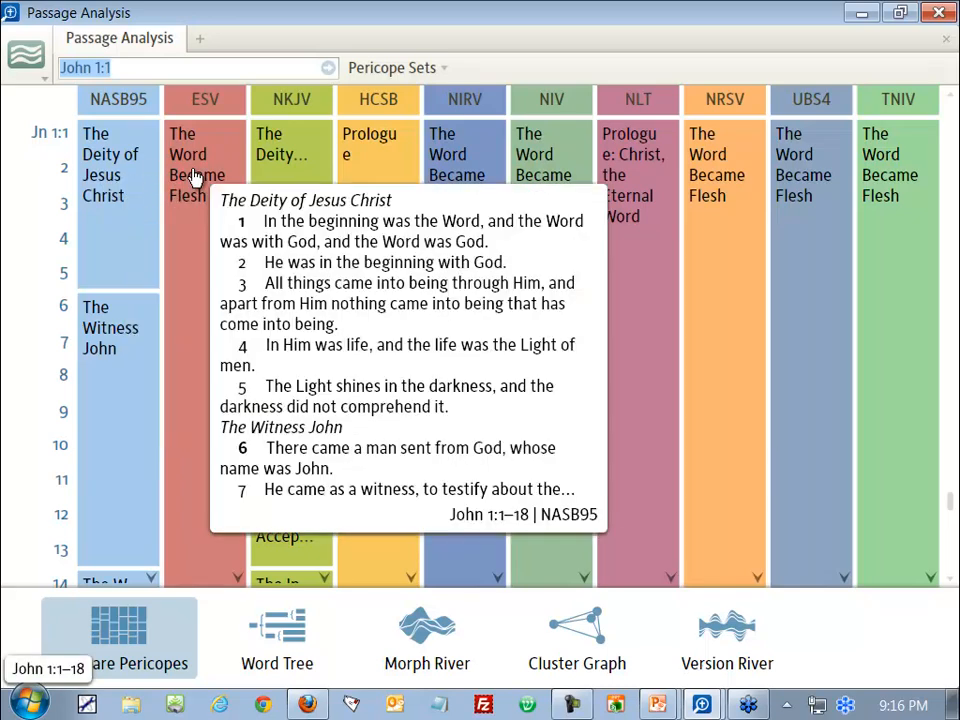
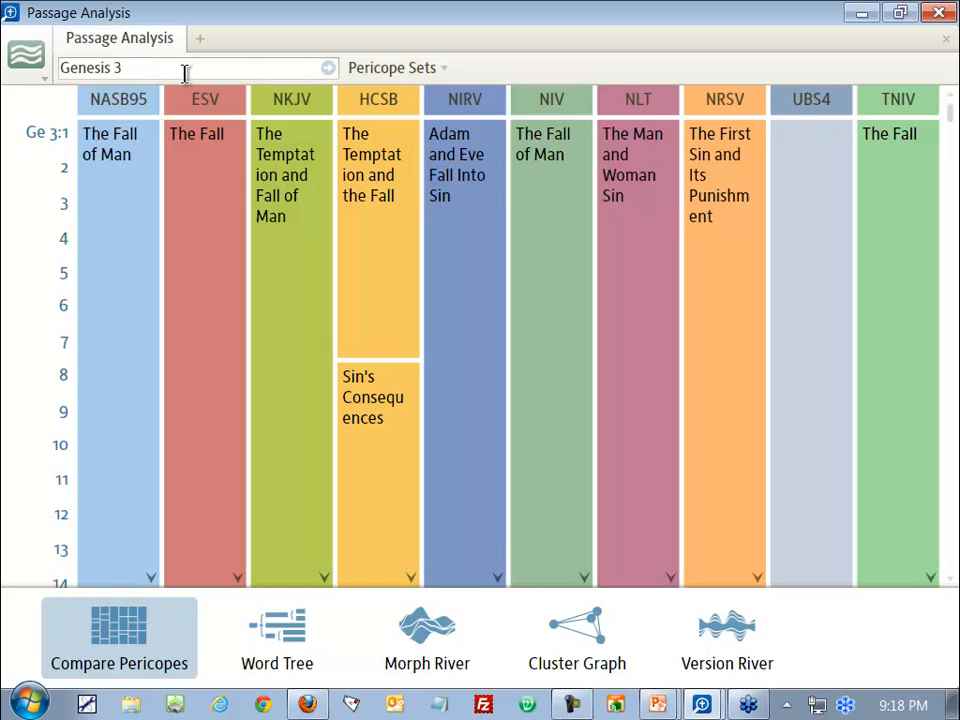
Step: Set the passage of the pericope comparison to John 1:1
{"action": "left_click_drag", "start_coordinate": [167, 73], "coordinate": [42, 67]}
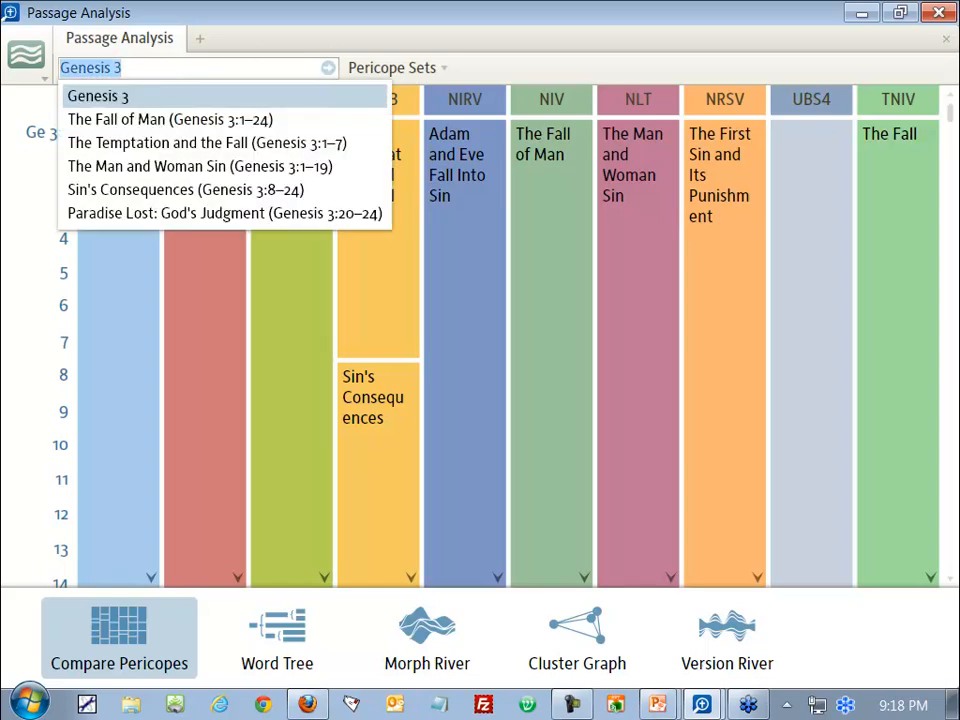
{"action": "type", "text": "john 1 1"}
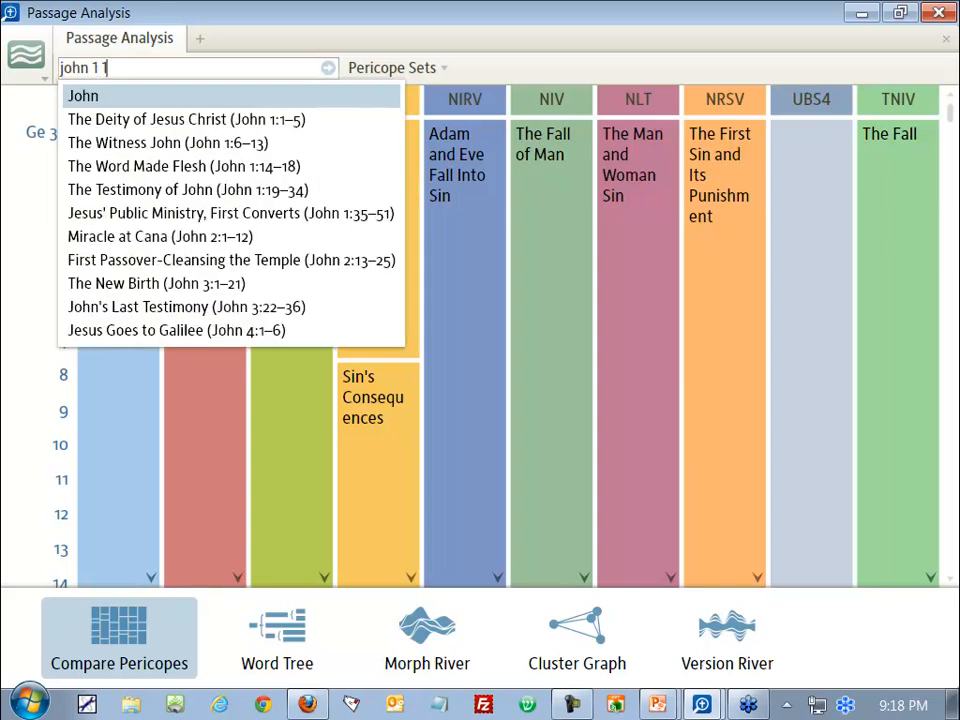
{"action": "key", "text": "Return"}
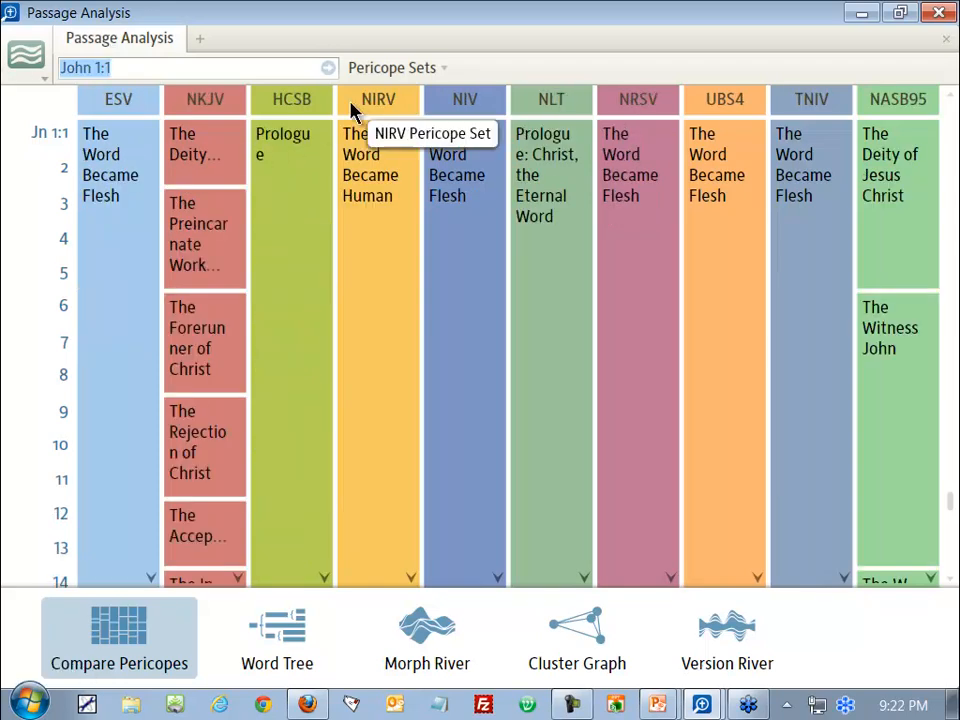
Step: Deselect every pericope set currently included in the comparison, from ESV through UBS4
{"action": "left_click", "coordinate": [395, 68]}
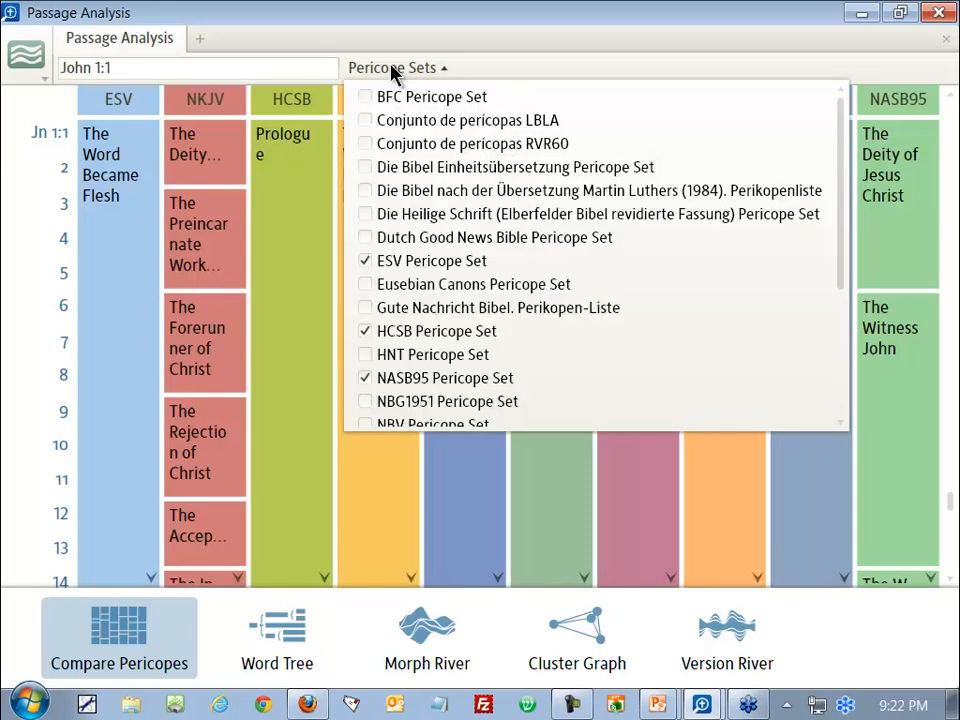
{"action": "left_click", "coordinate": [365, 261]}
{"action": "left_click", "coordinate": [366, 331]}
{"action": "left_click", "coordinate": [366, 378]}
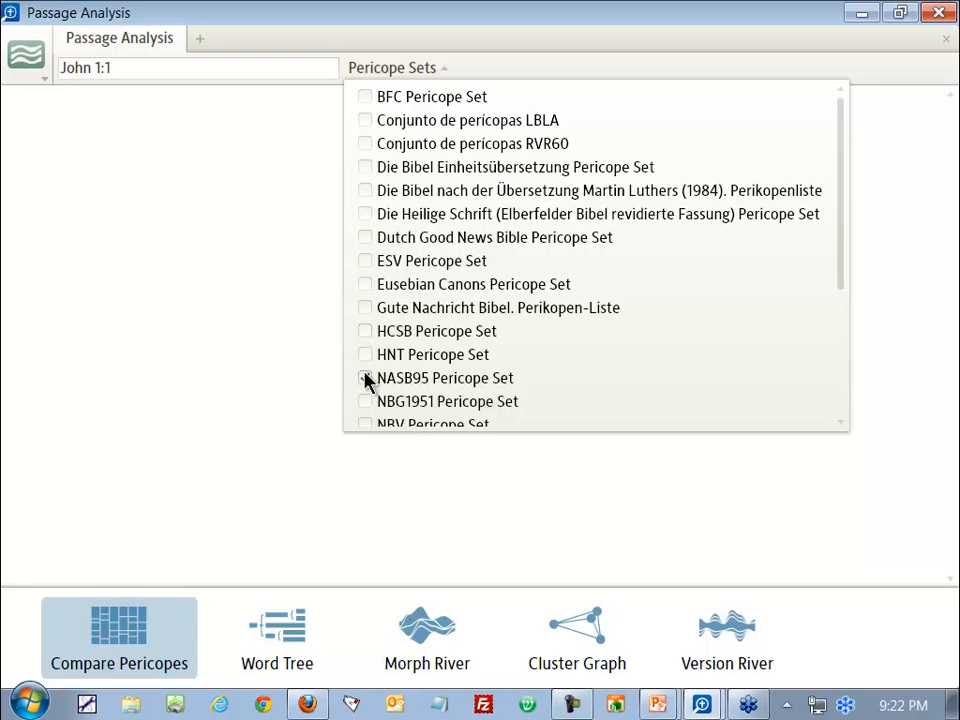
{"action": "scroll", "coordinate": [800, 228], "scroll_direction": "down", "scroll_amount": 3}
{"action": "left_click", "coordinate": [365, 307]}
{"action": "left_click", "coordinate": [365, 331]}
{"action": "left_click", "coordinate": [365, 378]}
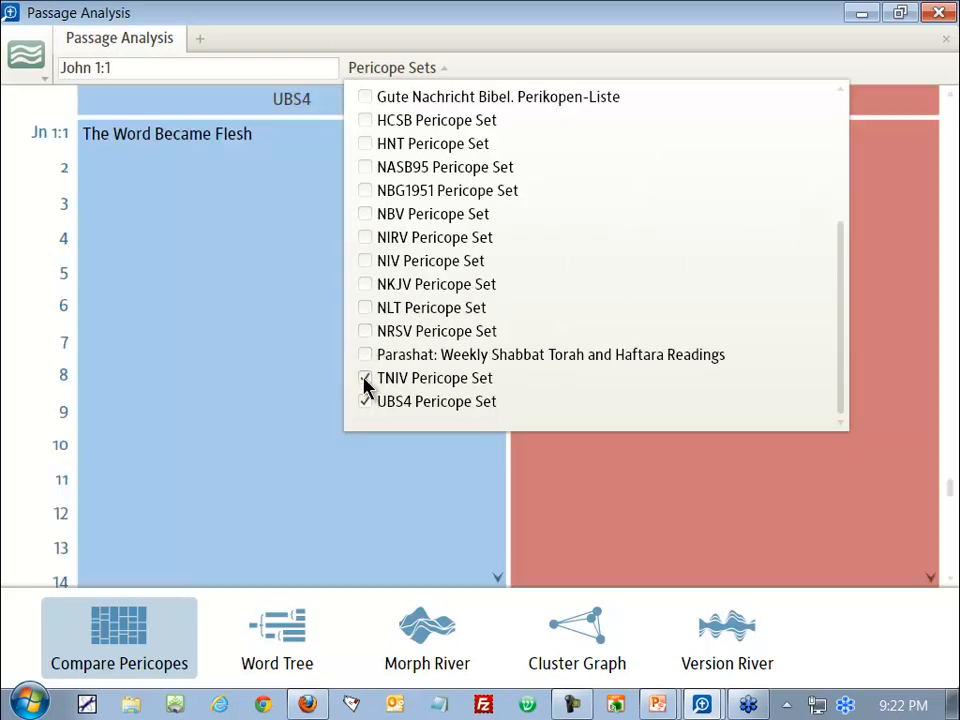
{"action": "left_click", "coordinate": [366, 402]}
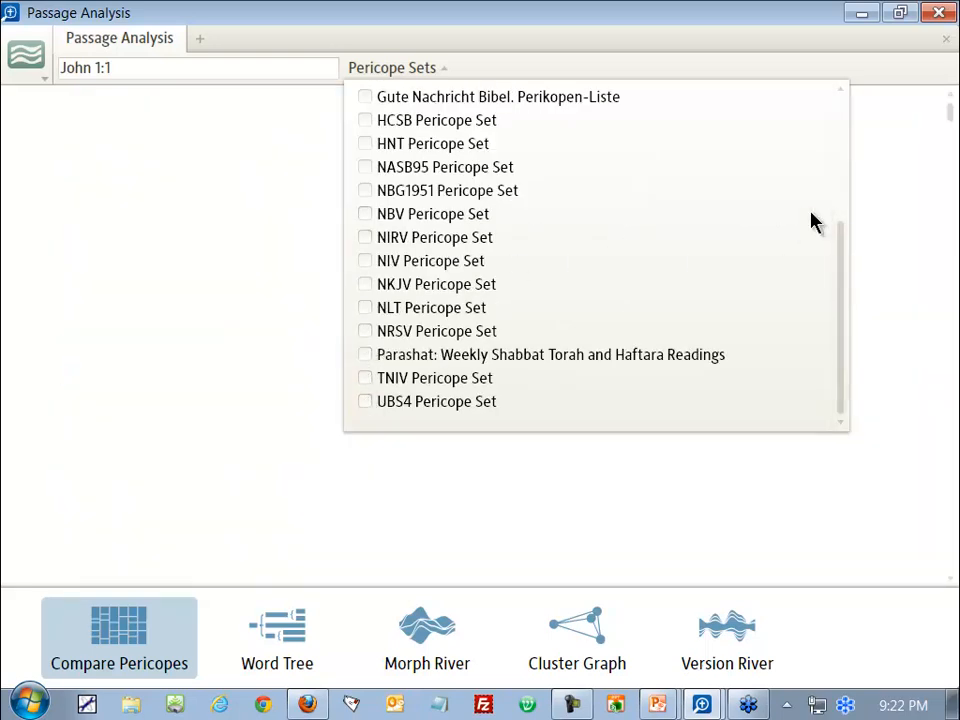
Step: Add the ESV, HCSB, NASB95, NKJV, NIV, NLT, NRSV, TNIV and NBV pericope sets to the comparison
{"action": "left_click_drag", "start_coordinate": [842, 315], "coordinate": [834, 47]}
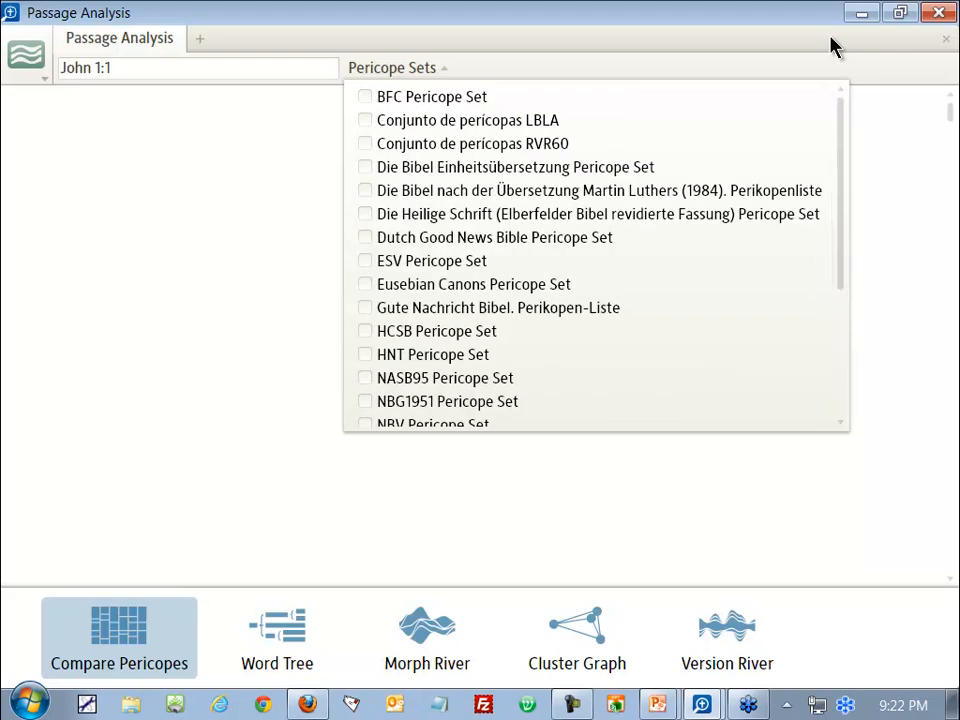
{"action": "left_click", "coordinate": [366, 261]}
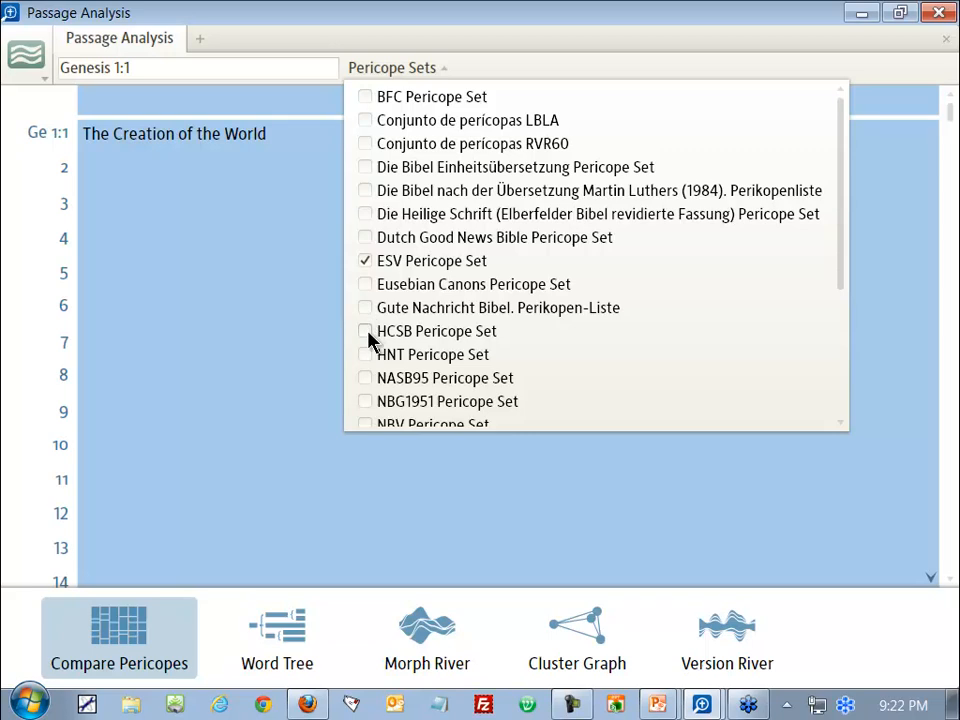
{"action": "left_click", "coordinate": [366, 332]}
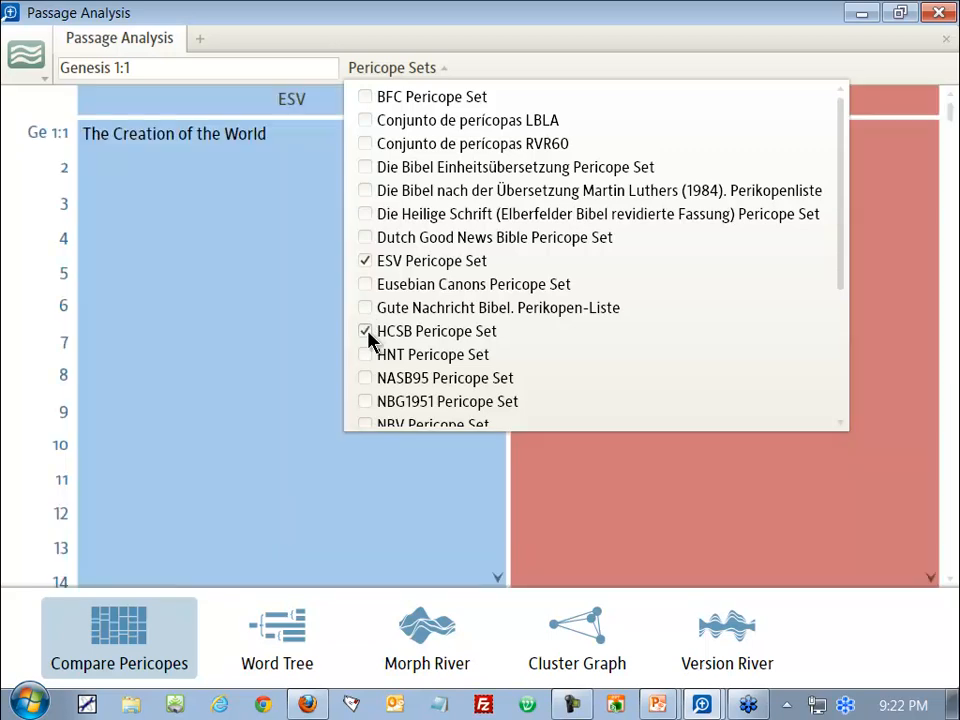
{"action": "left_click", "coordinate": [366, 378]}
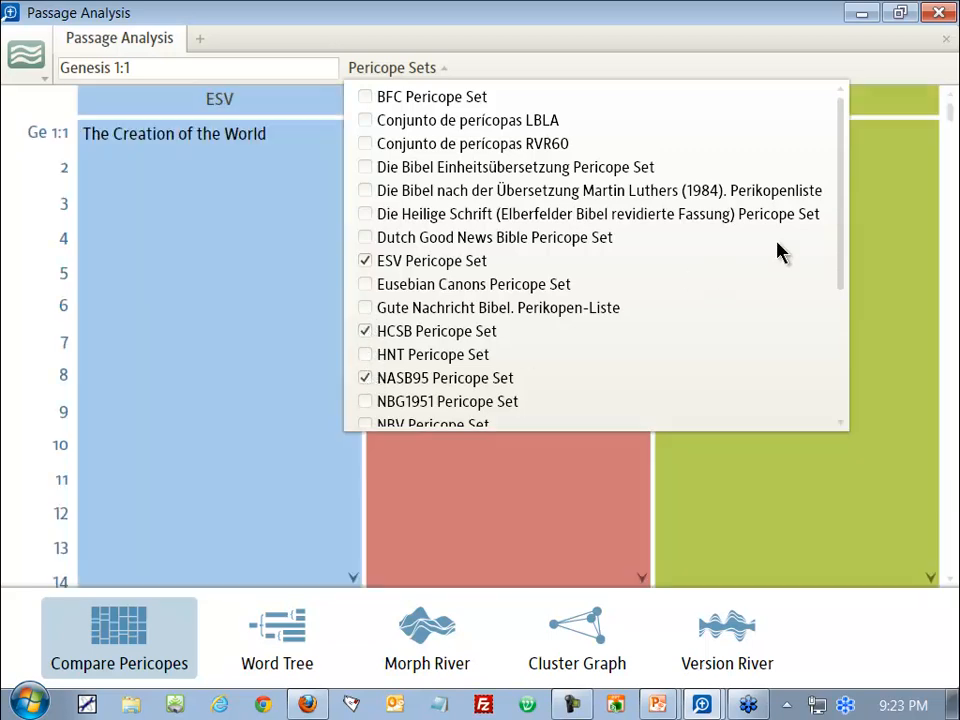
{"action": "scroll", "coordinate": [831, 349], "scroll_direction": "down", "scroll_amount": 3}
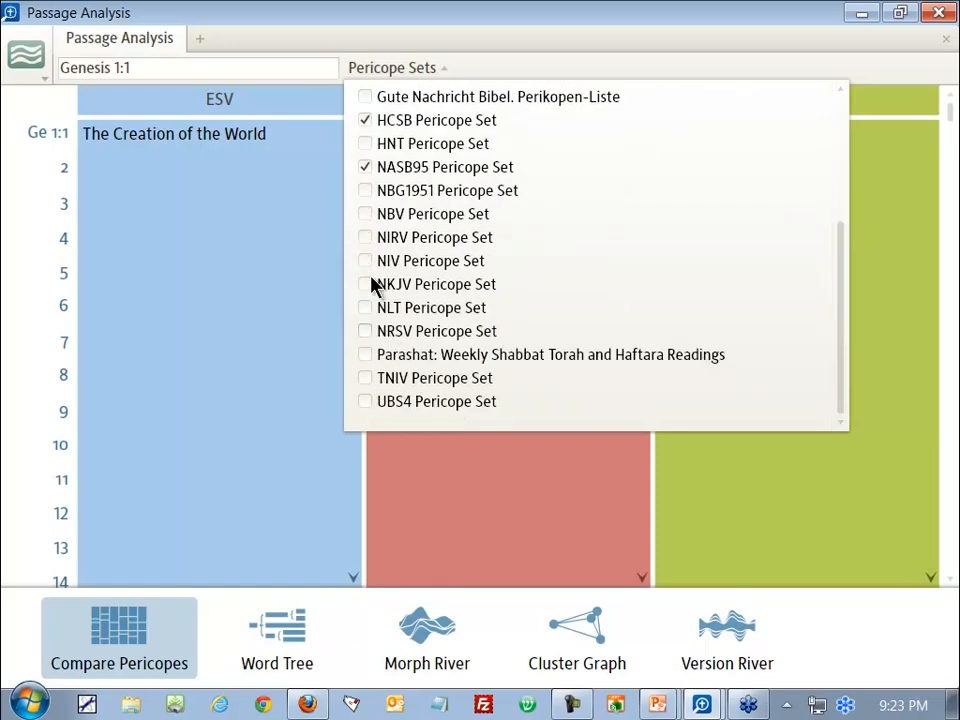
{"action": "left_click", "coordinate": [364, 285]}
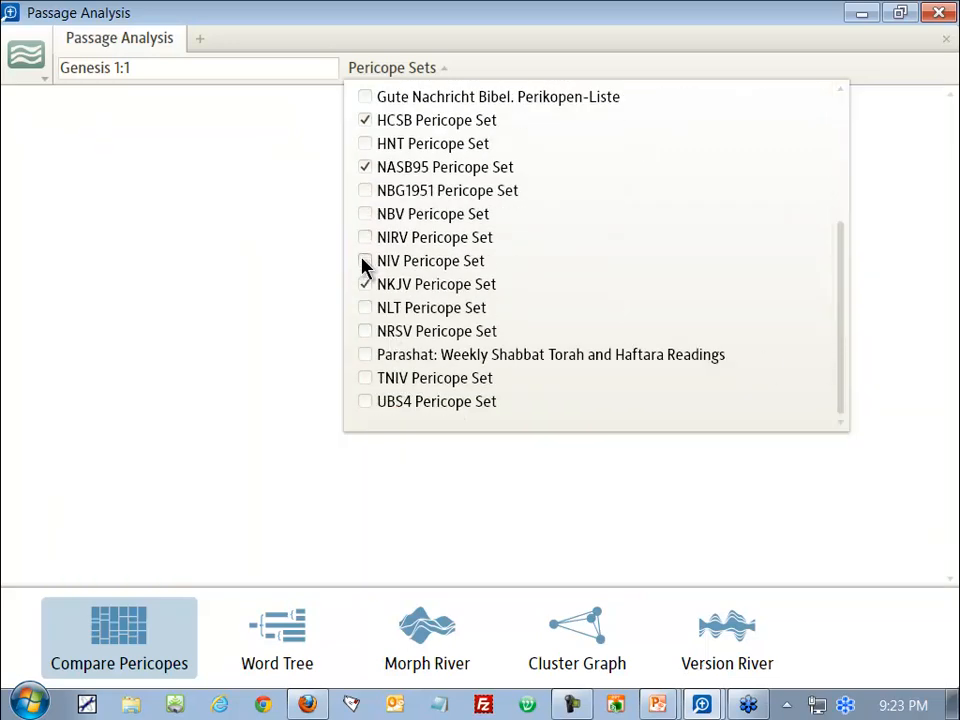
{"action": "left_click", "coordinate": [364, 262]}
{"action": "left_click", "coordinate": [366, 336]}
{"action": "left_click", "coordinate": [368, 384]}
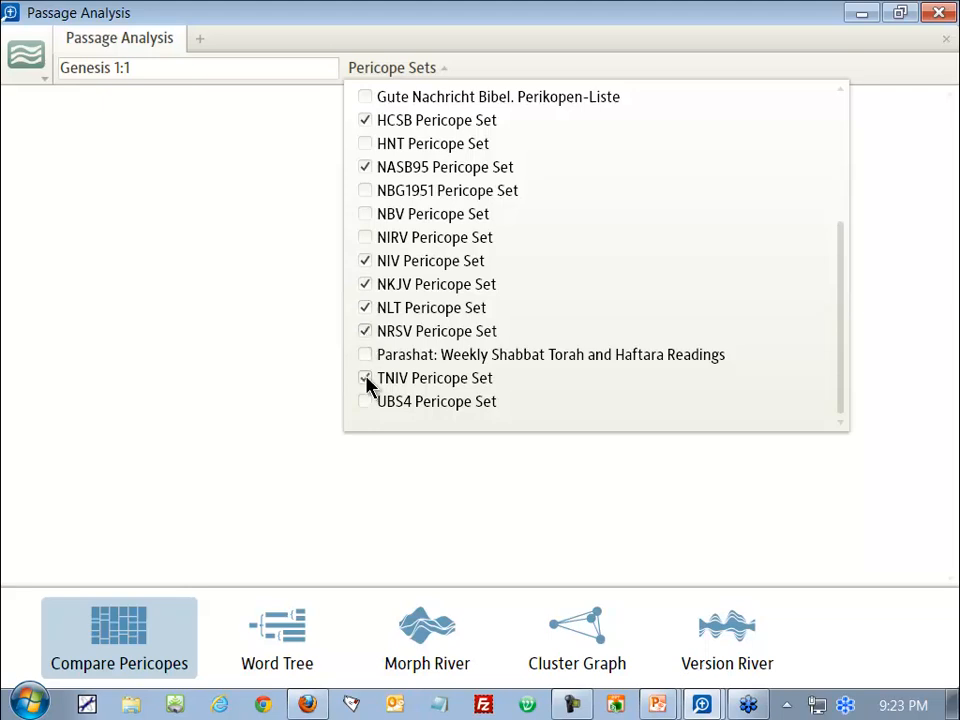
{"action": "left_click", "coordinate": [366, 214]}
{"action": "left_click", "coordinate": [774, 69]}
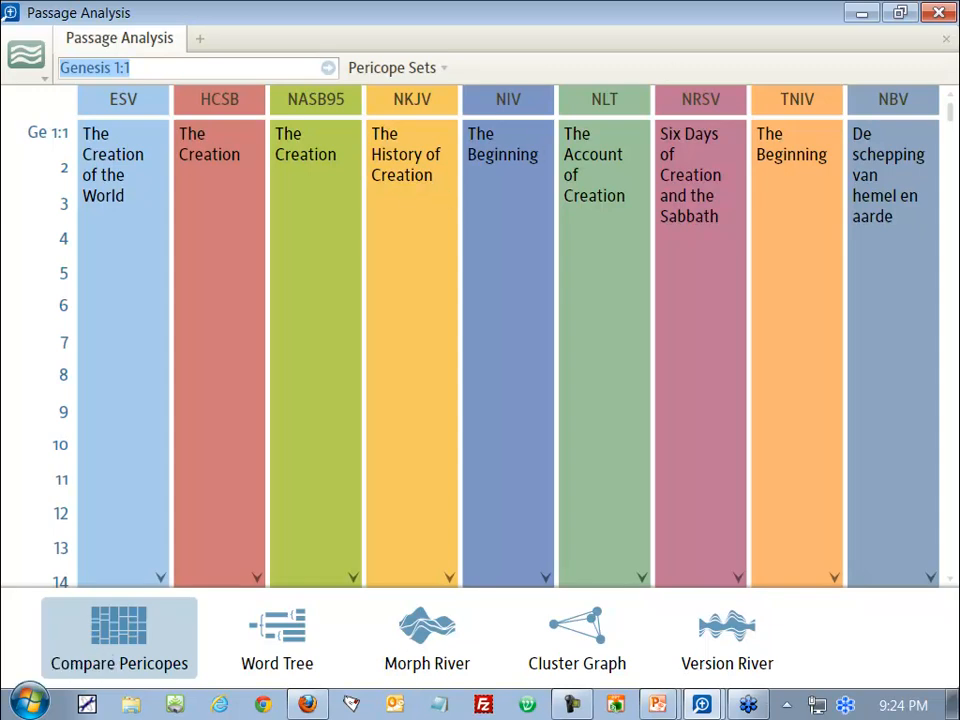
Step: Close the Passage Analysis window and clear all open panels from the main workspace
{"action": "left_click", "coordinate": [940, 16]}
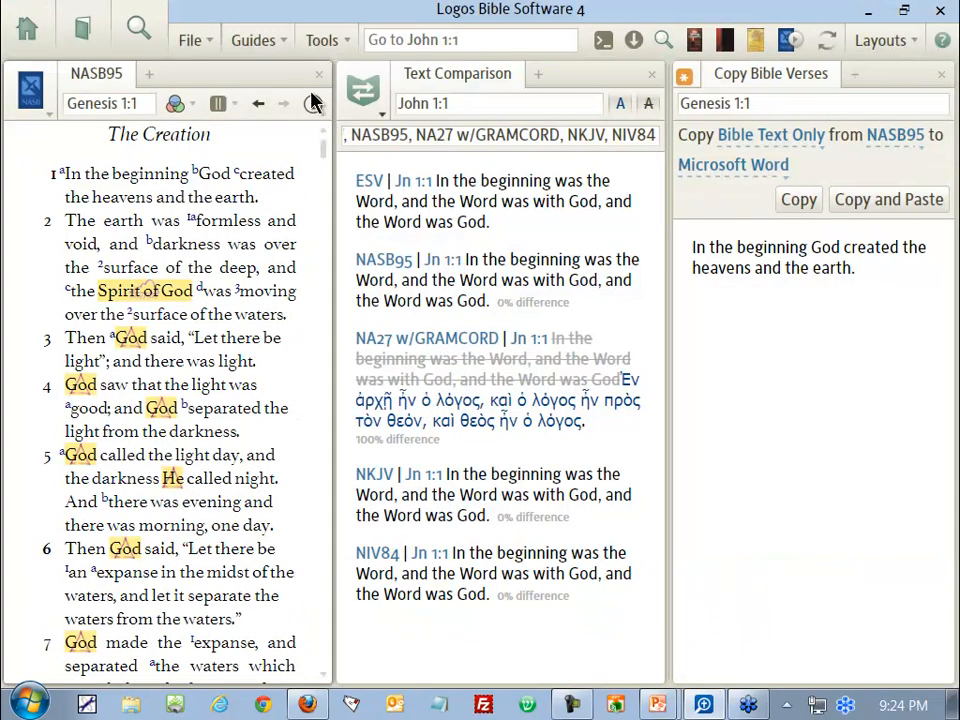
{"action": "left_click", "coordinate": [605, 43]}
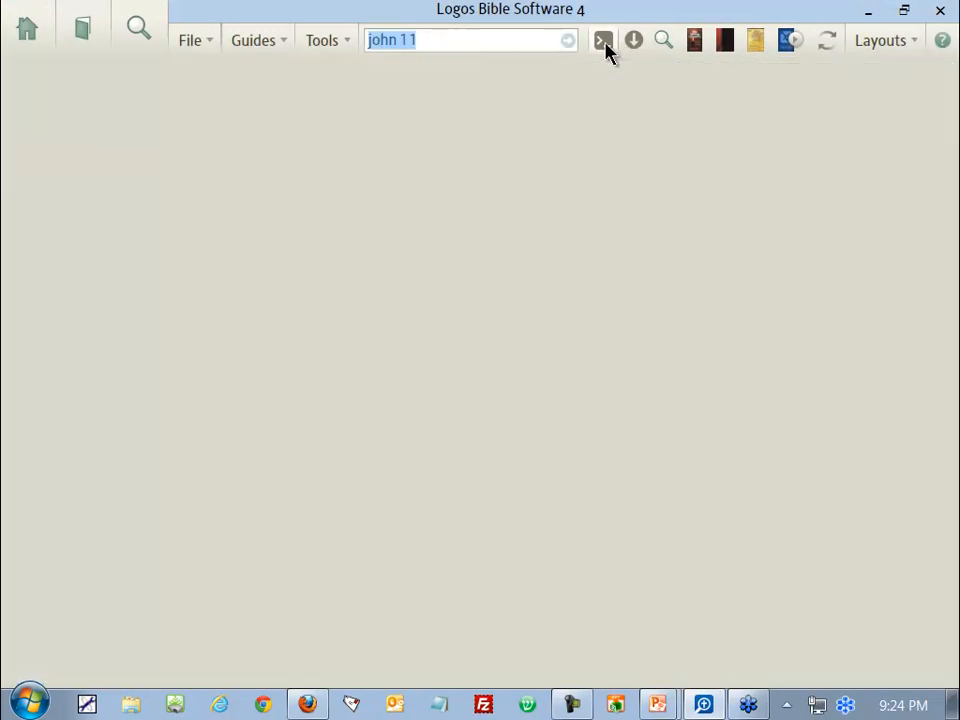
{"action": "key", "text": "alt+Tab"}
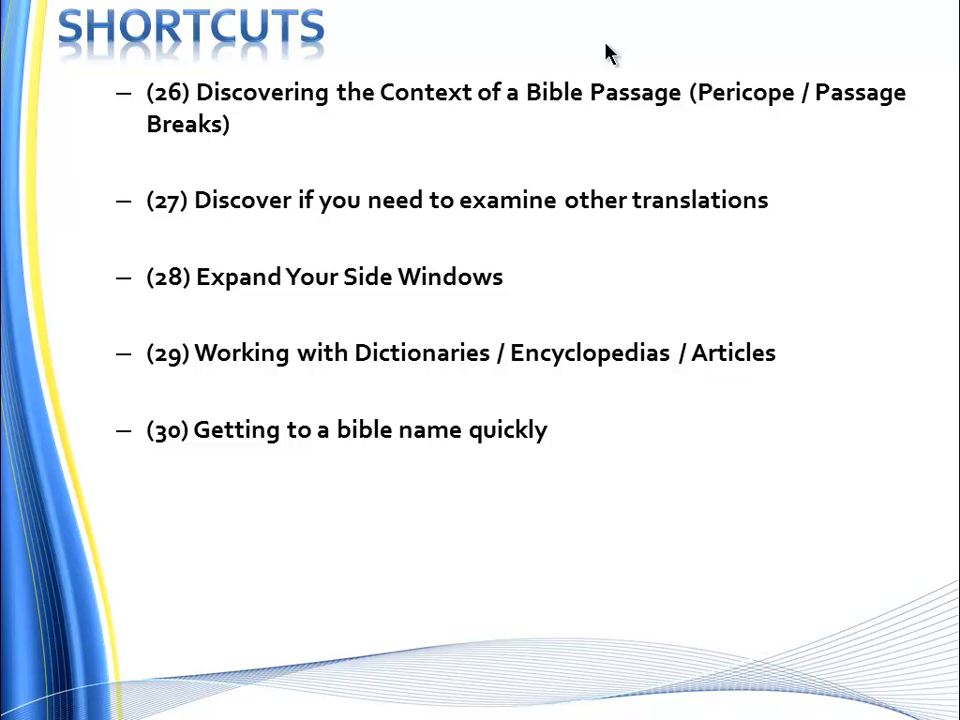
{"action": "key", "text": "alt+Tab"}
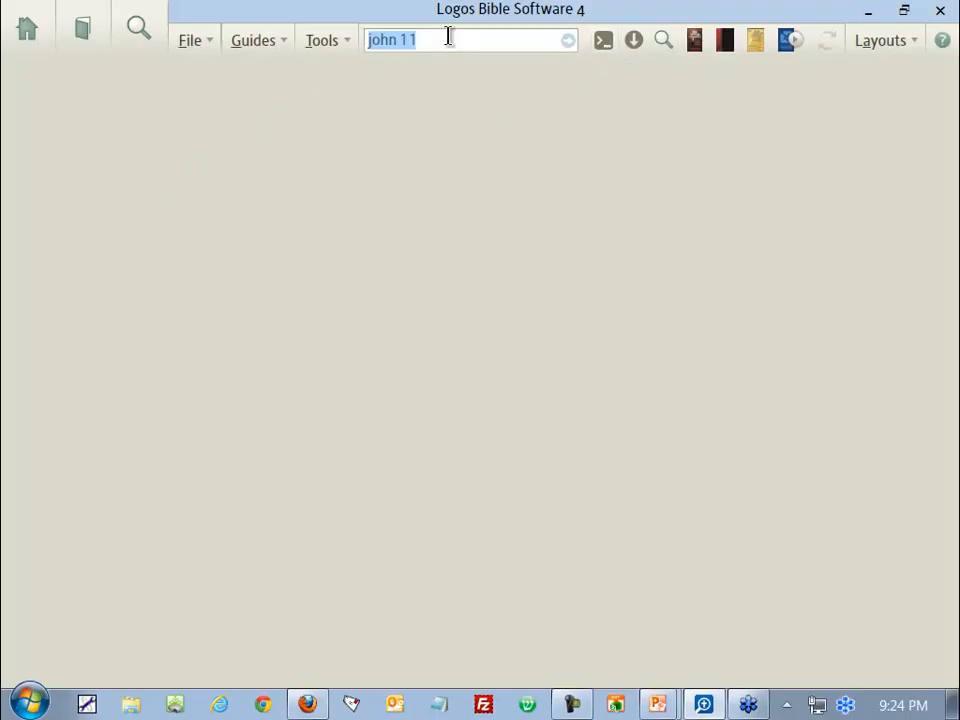
Step: Look up John 1:1 so that the preferred Bible opens at that passage
{"action": "left_click", "coordinate": [449, 37]}
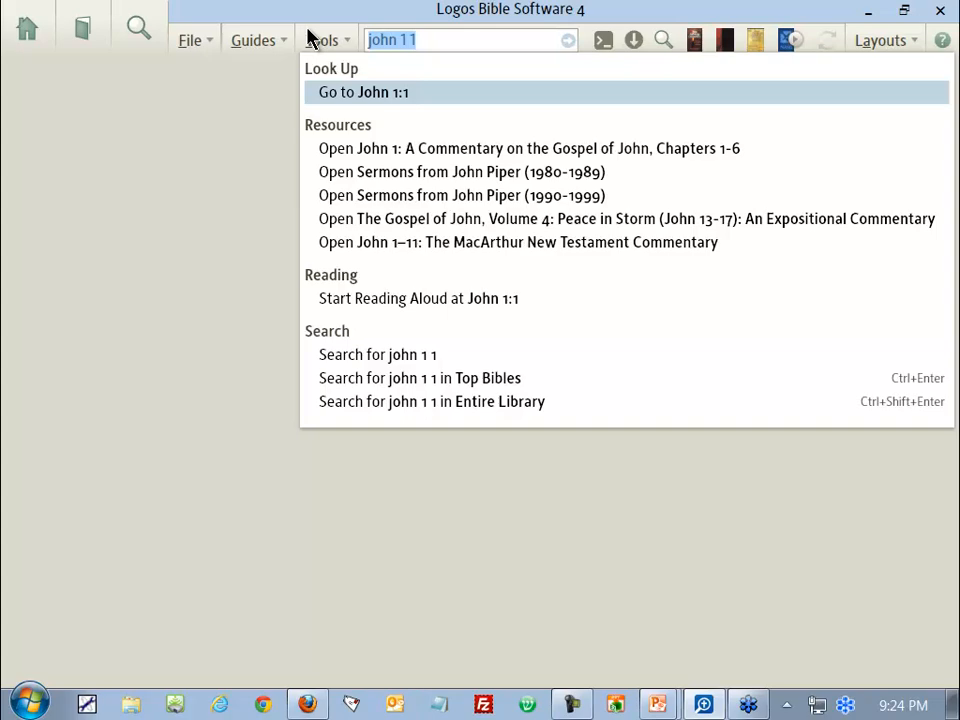
{"action": "type", "text": "john 1 1"}
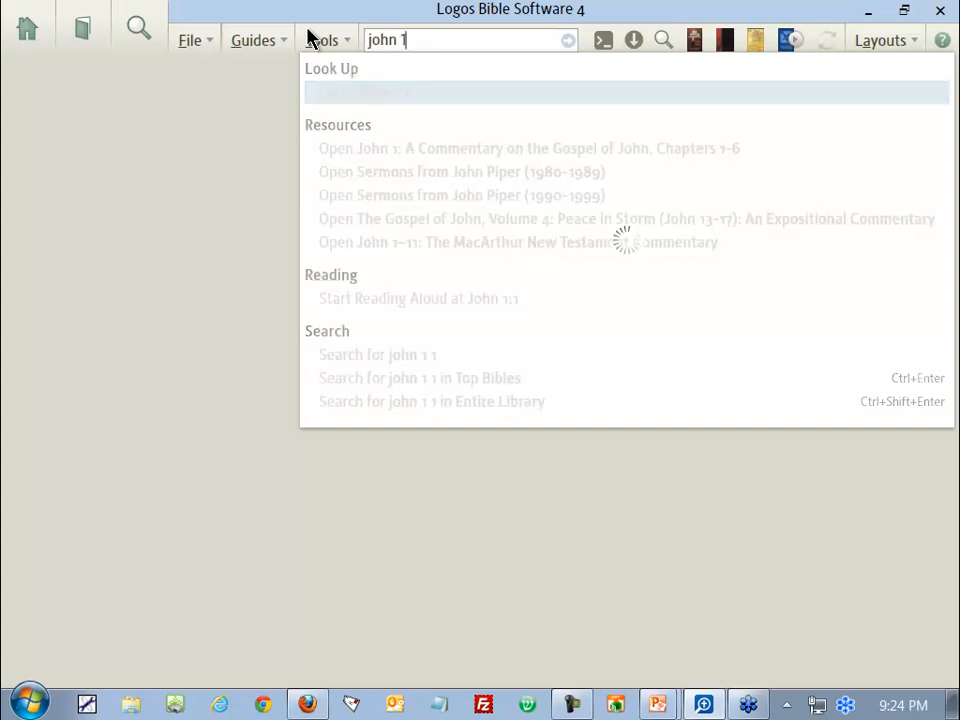
{"action": "key", "text": "Return"}
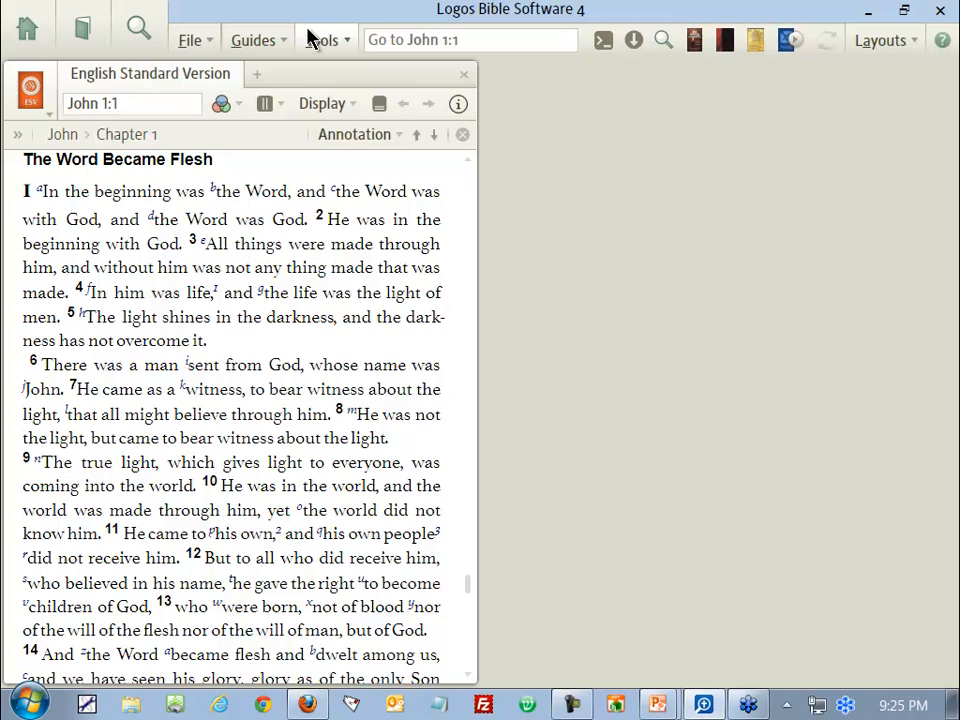
Step: Open Passage Analysis for John 1:1 and switch it to the Cluster Graph view
{"action": "left_click", "coordinate": [311, 38]}
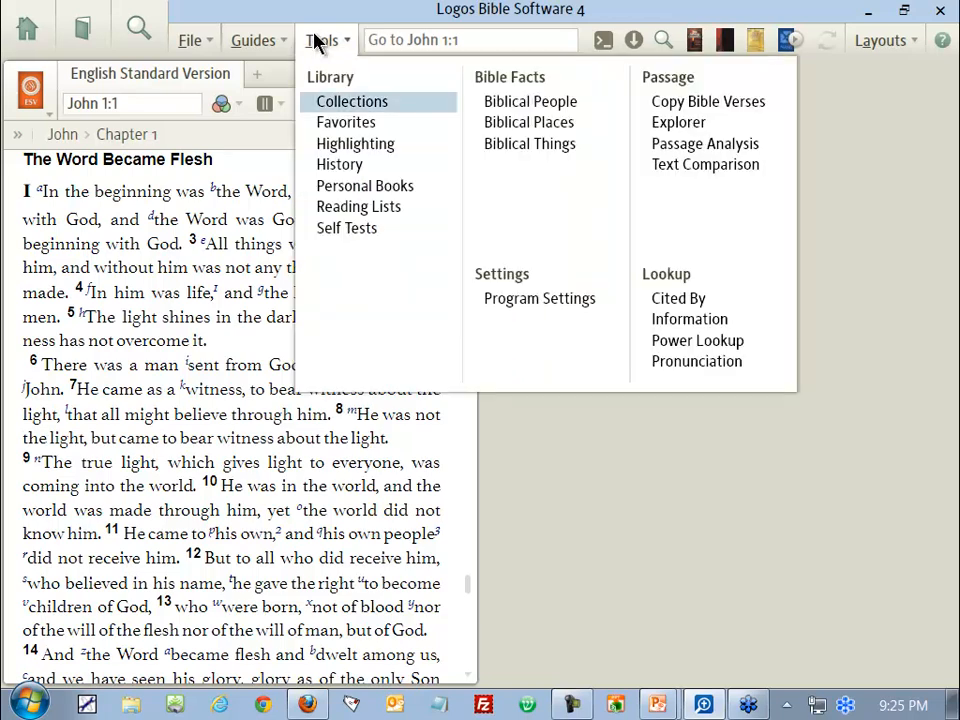
{"action": "left_click", "coordinate": [727, 146]}
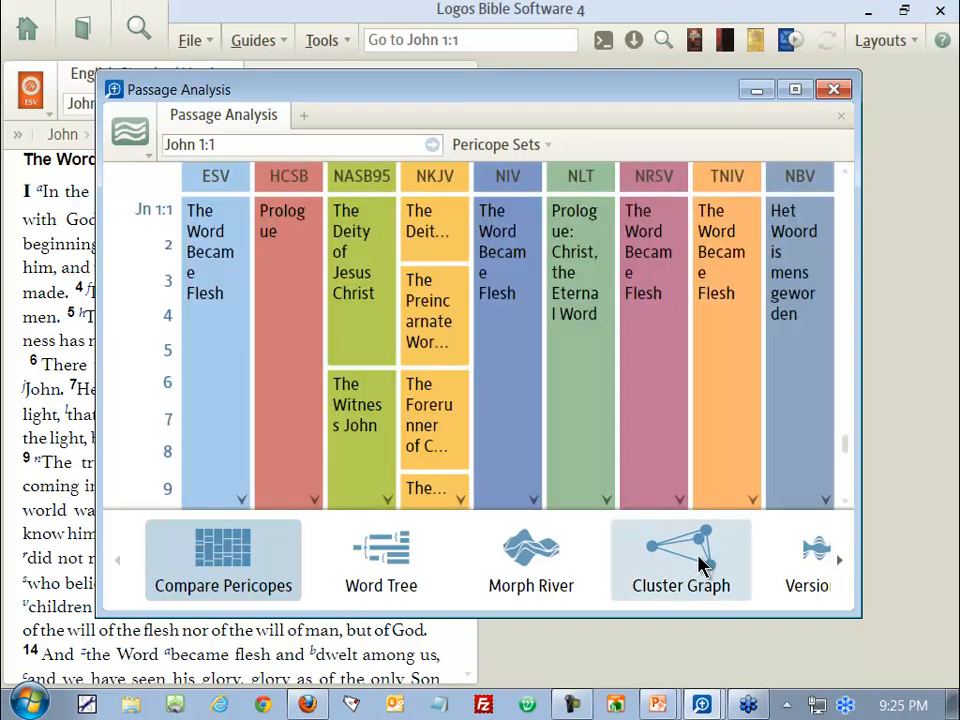
{"action": "left_click", "coordinate": [700, 566]}
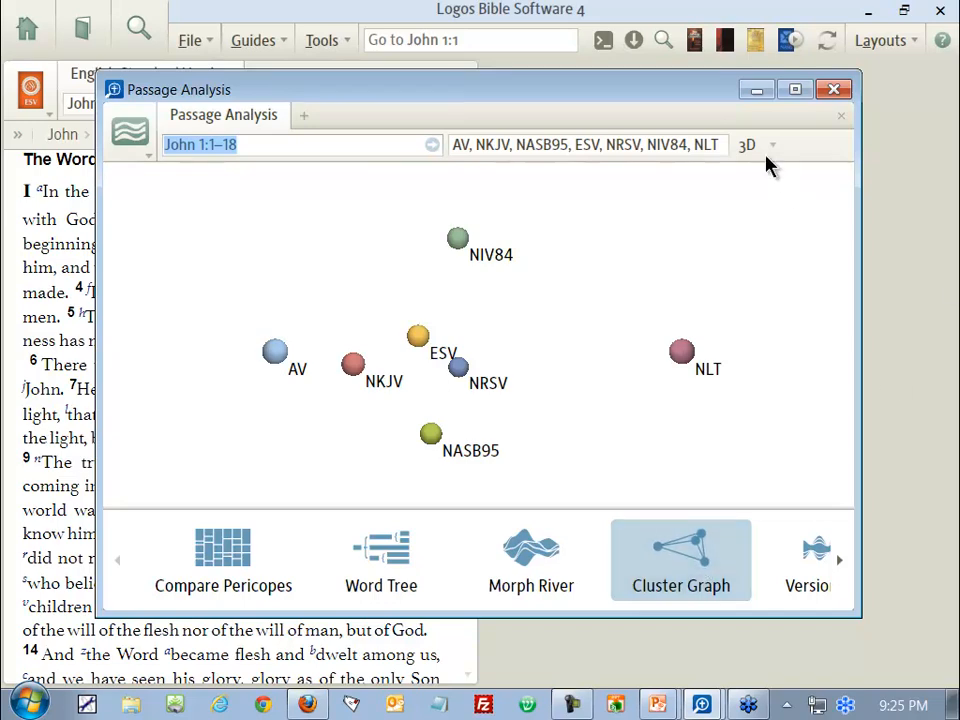
Step: Limit the translations in the cluster graph to the Bibles: Favorite collection
{"action": "left_click", "coordinate": [484, 144]}
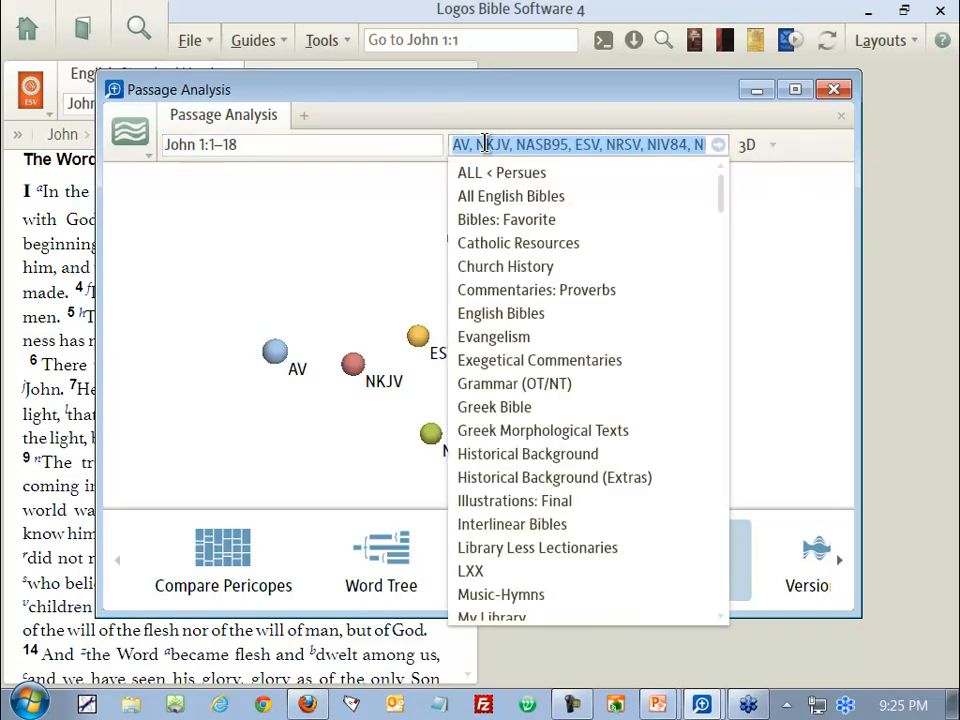
{"action": "left_click", "coordinate": [465, 114]}
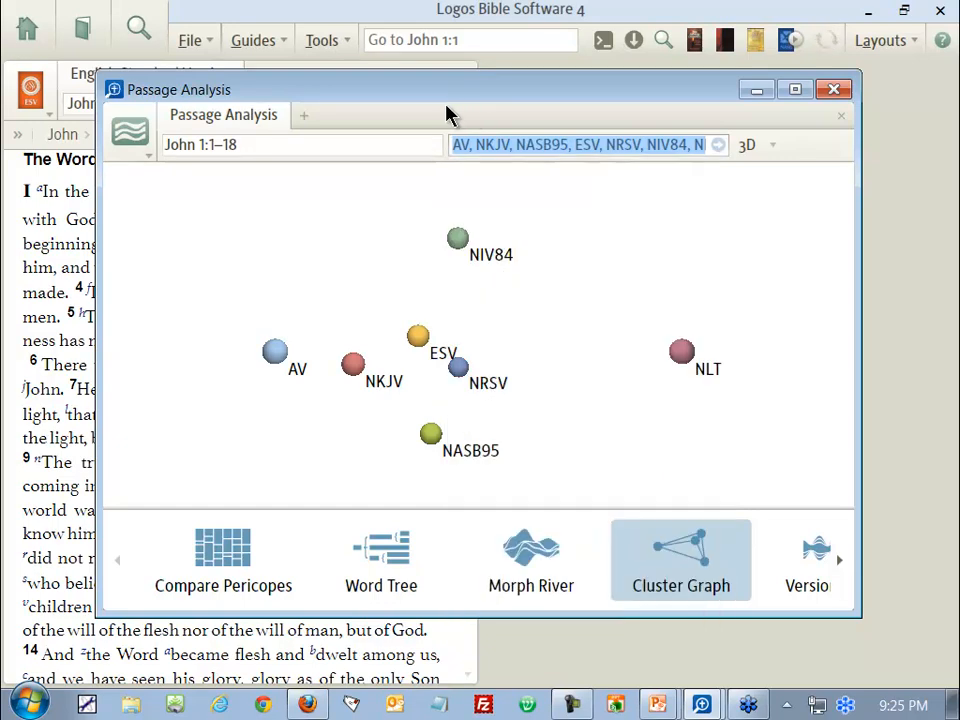
{"action": "left_click", "coordinate": [296, 150]}
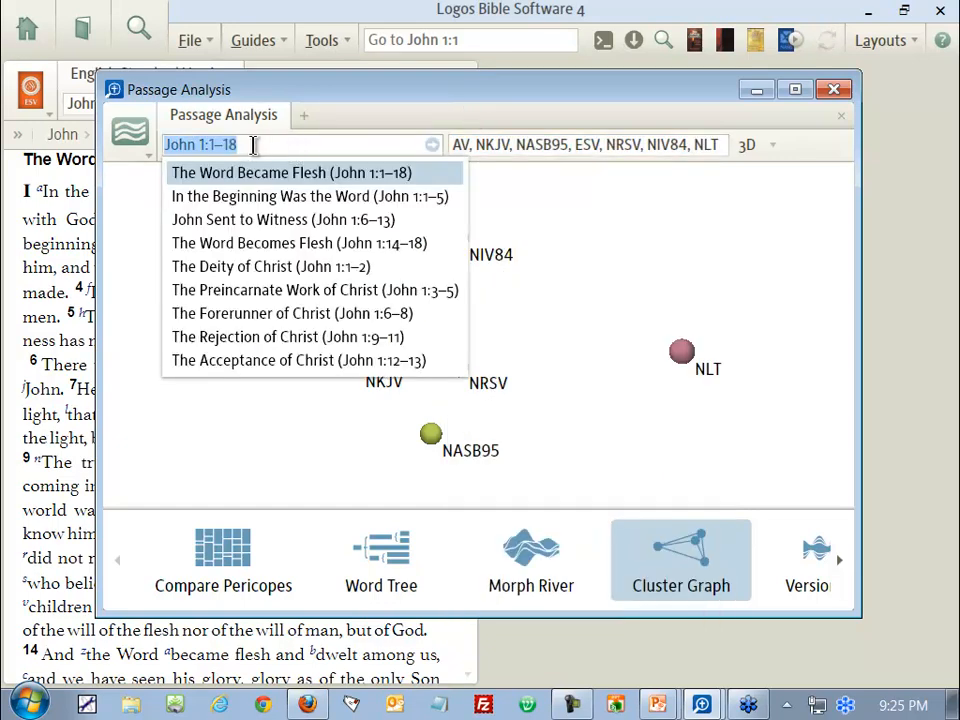
{"action": "left_click", "coordinate": [428, 112]}
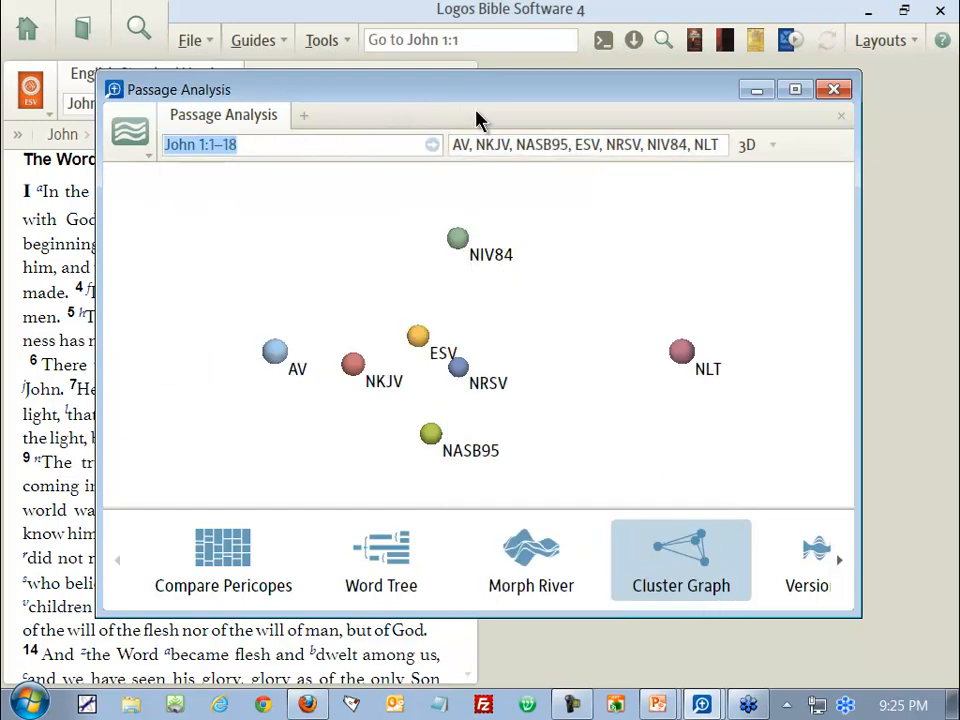
{"action": "left_click", "coordinate": [626, 147]}
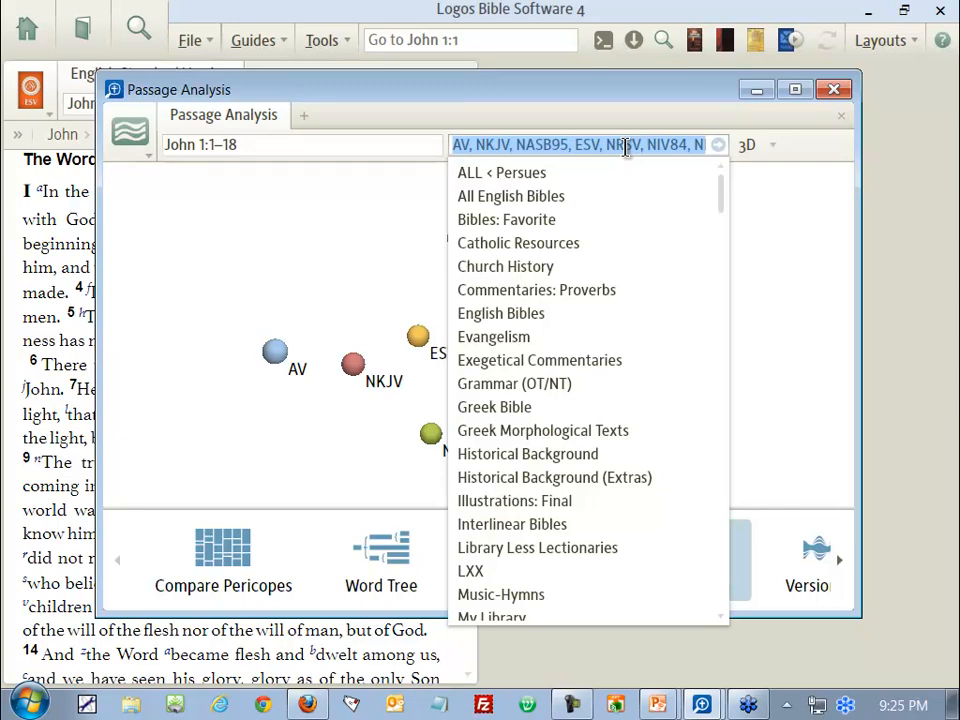
{"action": "left_click", "coordinate": [533, 222]}
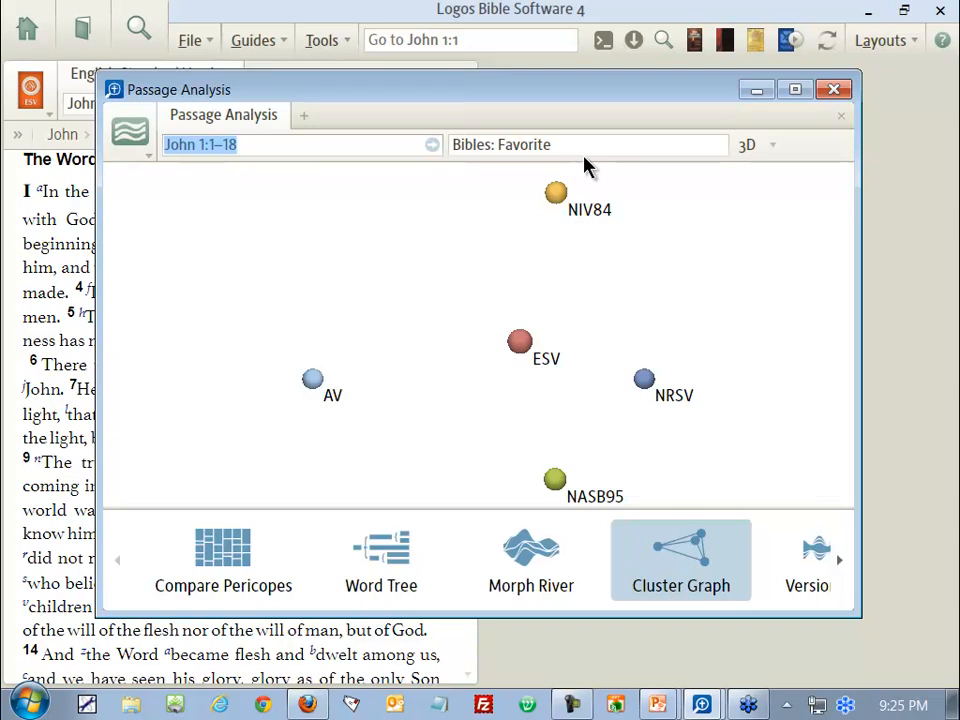
Step: Display the cluster graph in 2D for a comparison and return it to 3D
{"action": "left_click", "coordinate": [772, 150]}
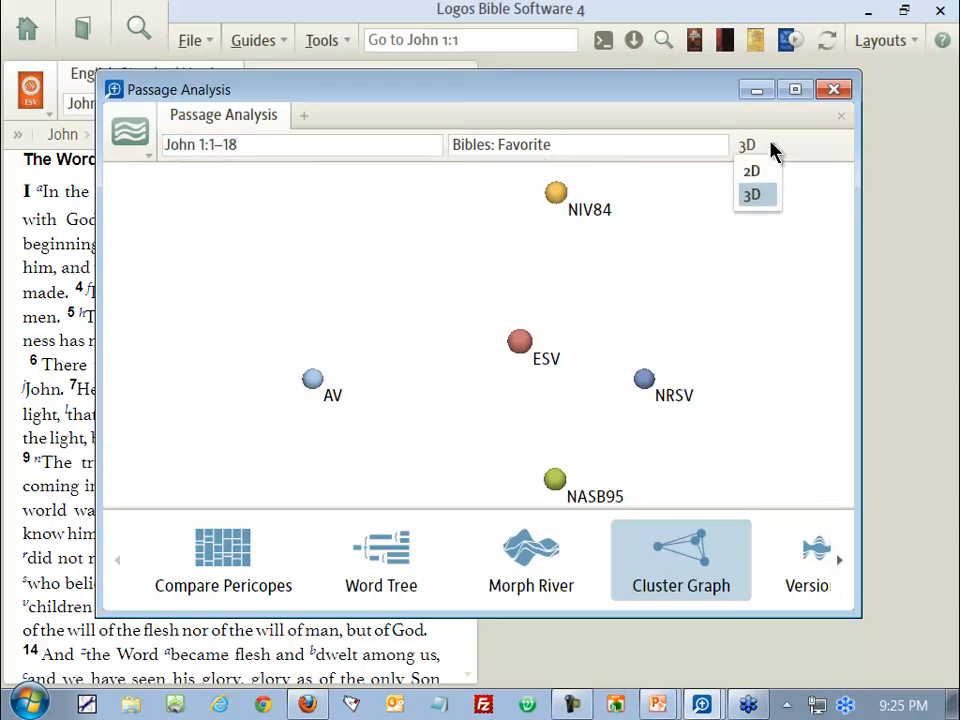
{"action": "left_click", "coordinate": [760, 176]}
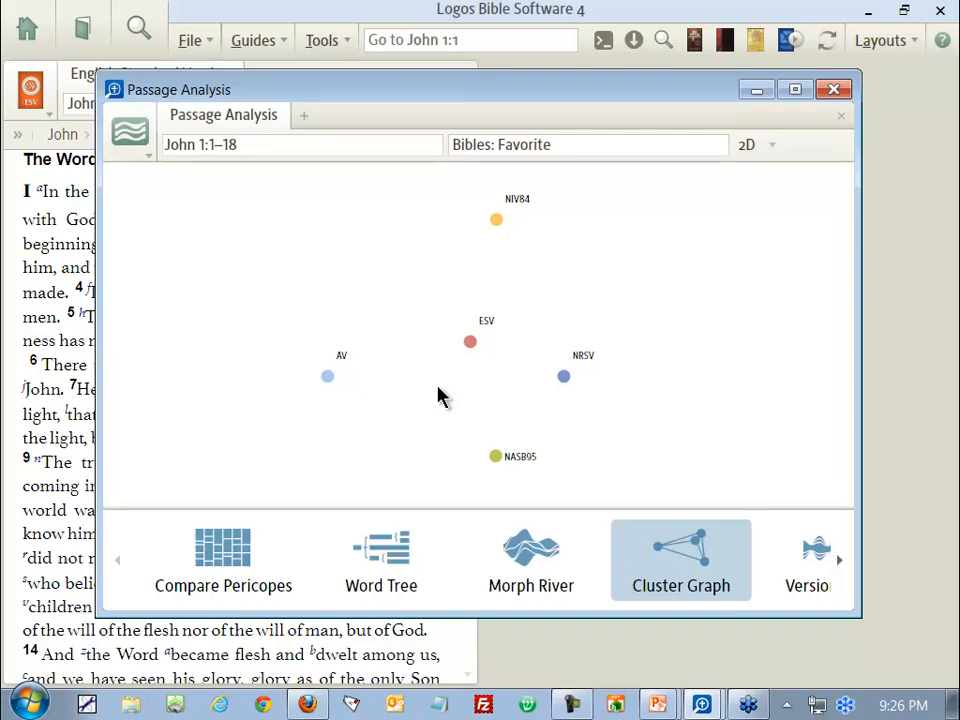
{"action": "left_click", "coordinate": [755, 146]}
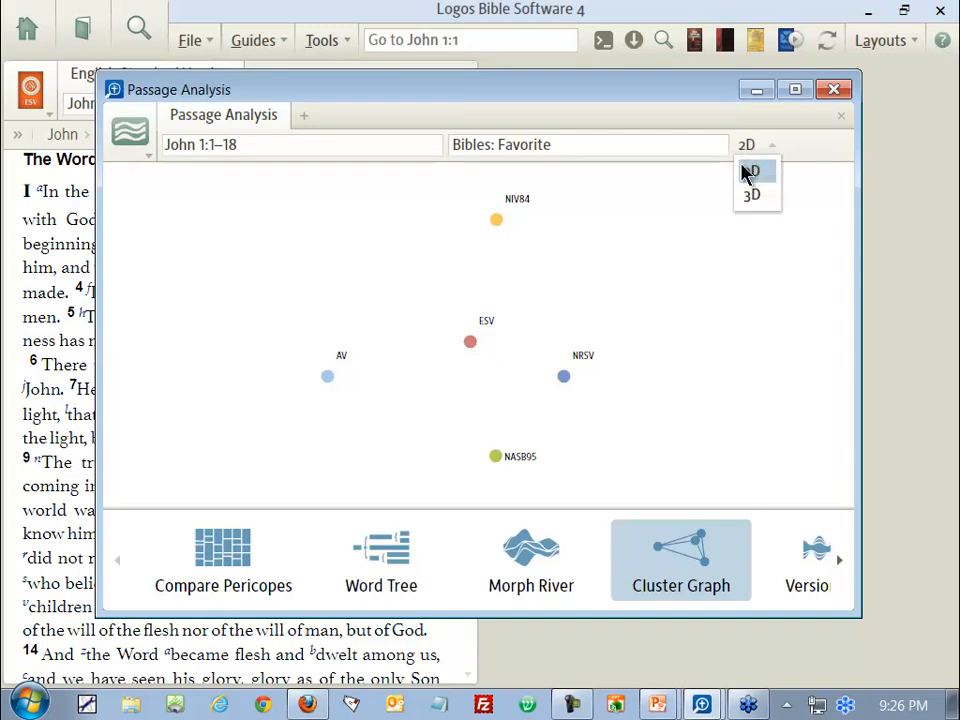
{"action": "left_click", "coordinate": [752, 196]}
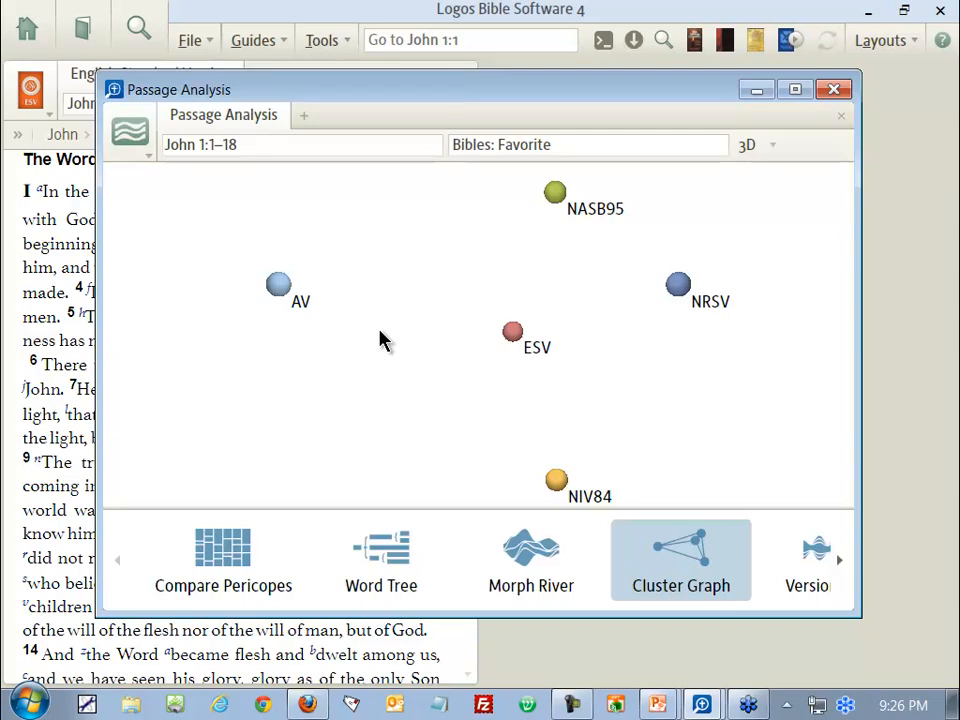
Step: Try to narrow the graphed passage to John 1:1 by trimming the verse range, including entering 1:1-1
{"action": "left_click", "coordinate": [251, 145]}
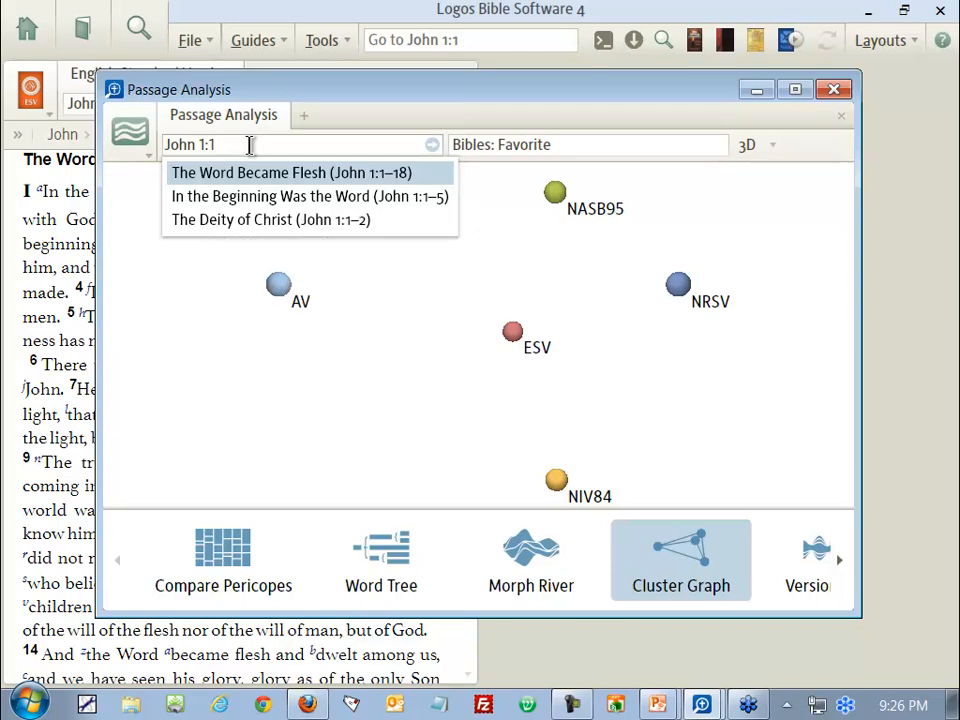
{"action": "type", "text": "-1"}
{"action": "key", "text": "Return"}
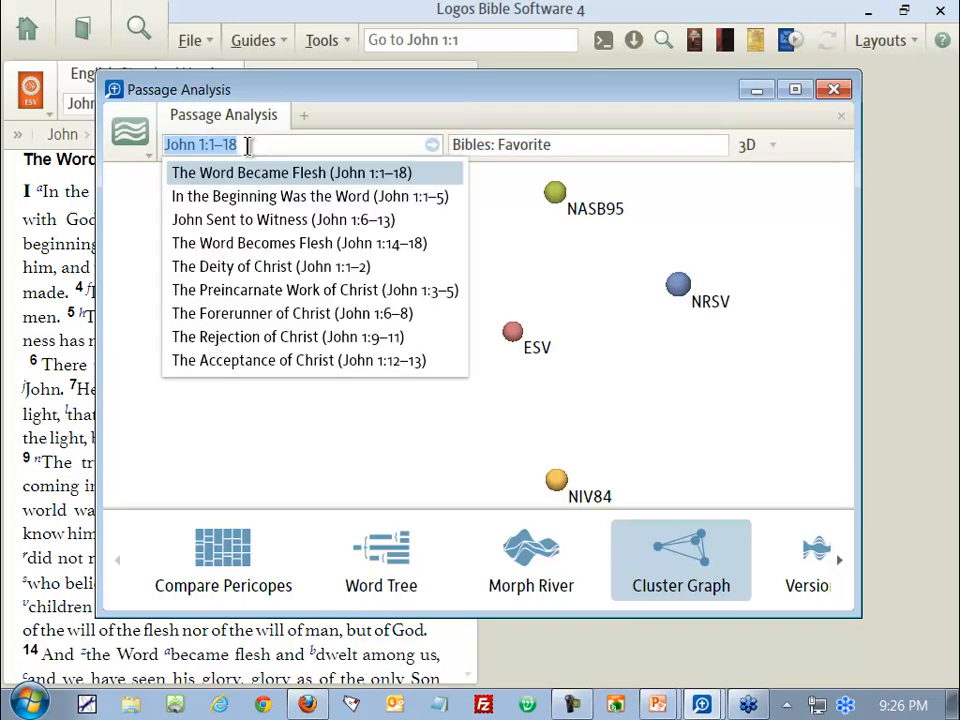
{"action": "key", "text": "BackSpace"}
{"action": "key", "text": "BackSpace"}
{"action": "key", "text": "BackSpace"}
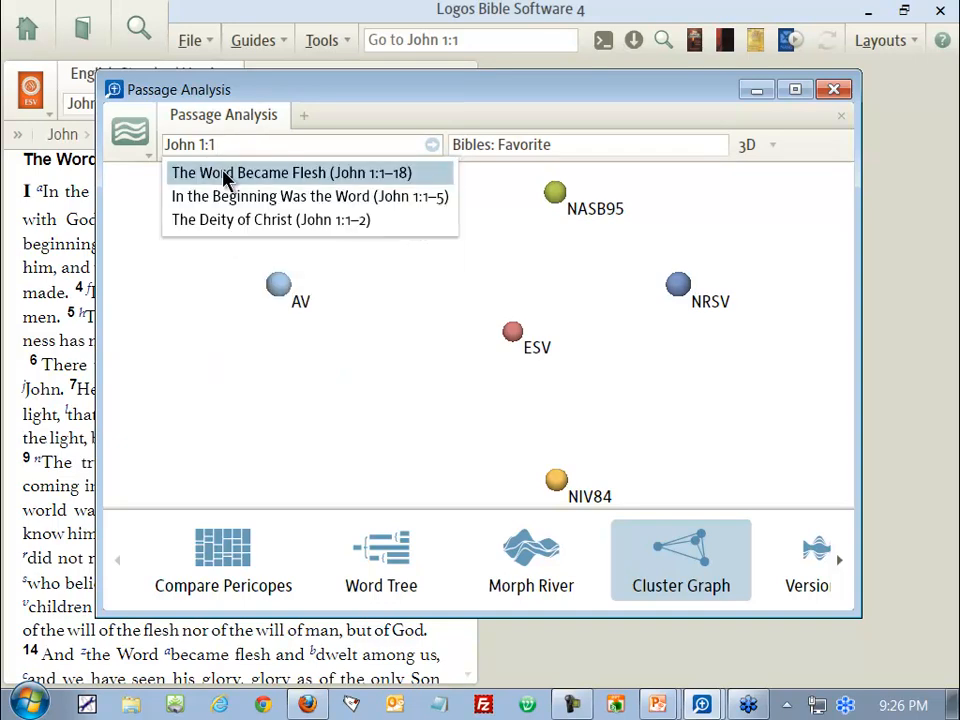
{"action": "key", "text": "Return"}
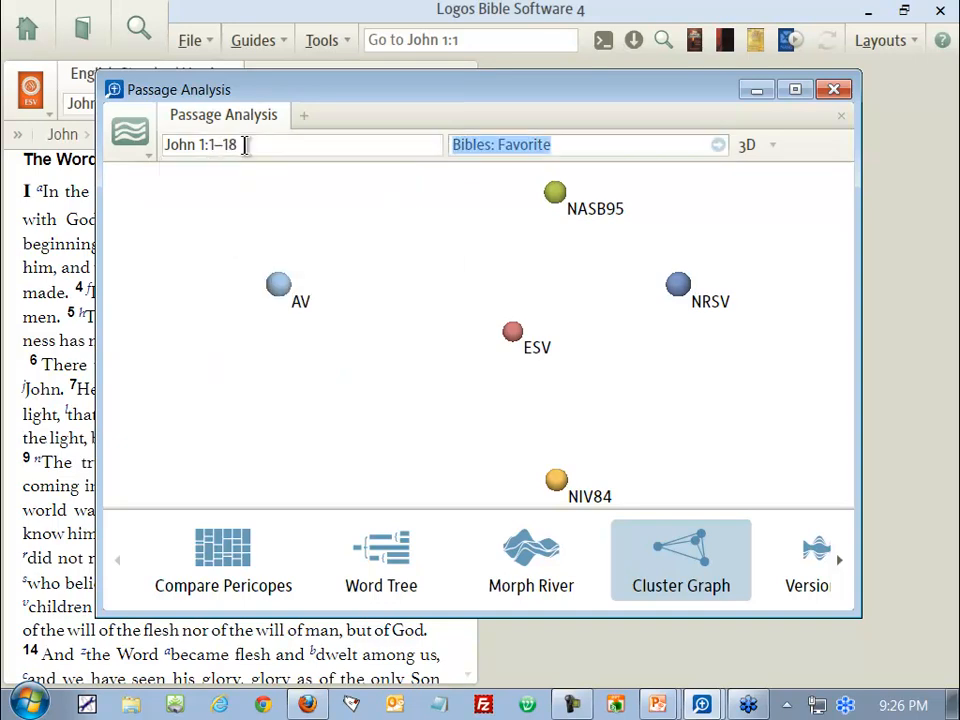
{"action": "left_click", "coordinate": [246, 146]}
{"action": "left_click", "coordinate": [264, 142]}
{"action": "key", "text": "BackSpace"}
{"action": "key", "text": "BackSpace"}
{"action": "key", "text": "BackSpace"}
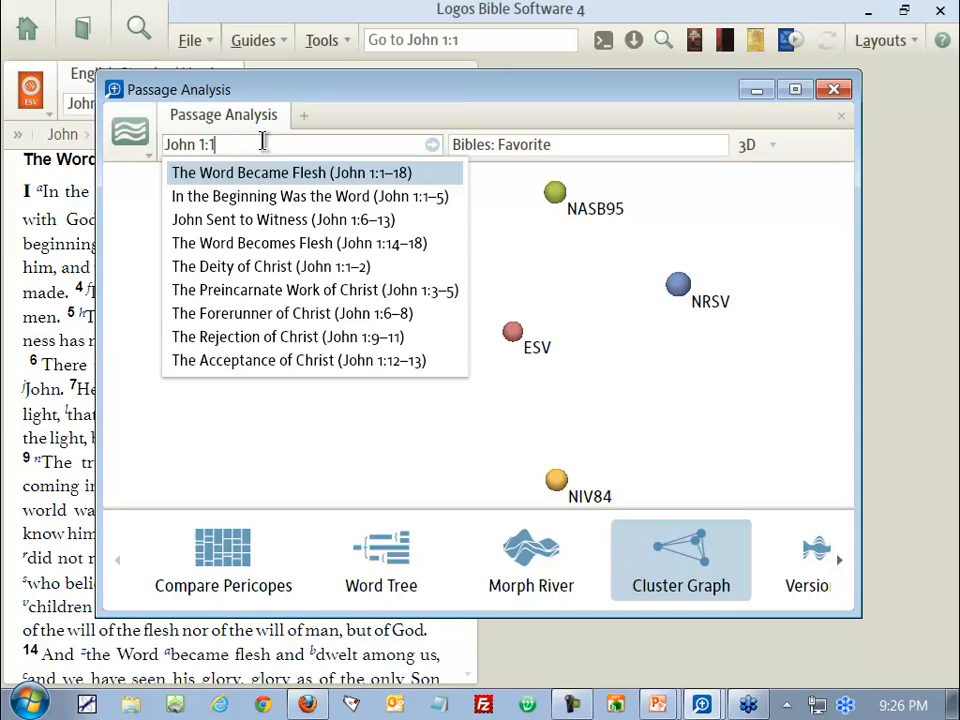
{"action": "key", "text": "Return"}
Step: Clear the passage reference and try entering John 1:1 again from scratch
{"action": "left_click", "coordinate": [217, 146]}
{"action": "left_click", "coordinate": [242, 145]}
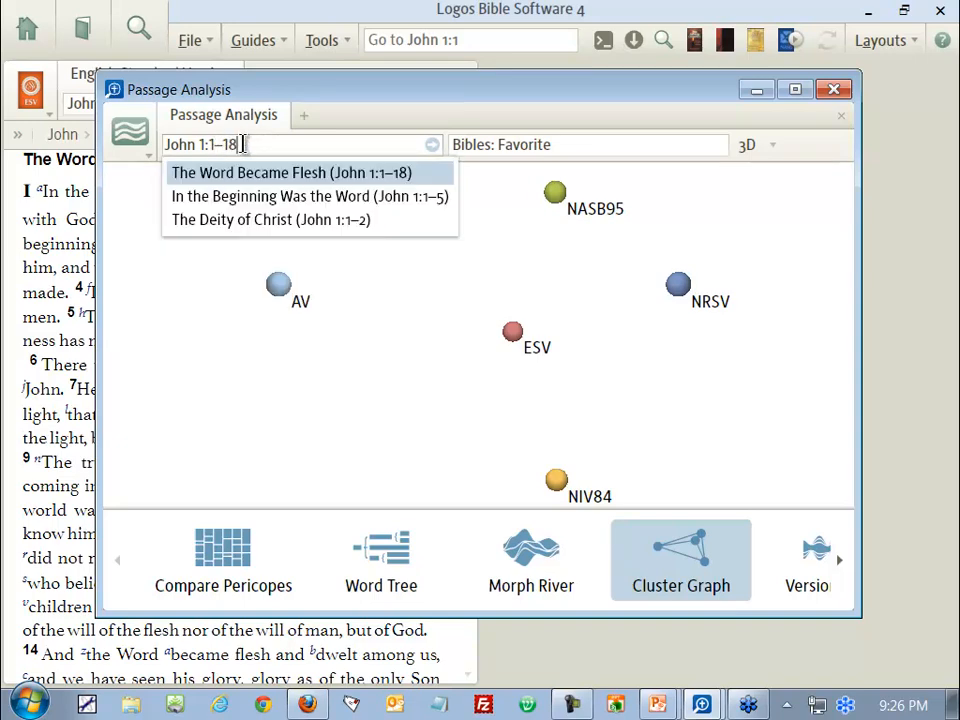
{"action": "key", "text": "BackSpace"}
{"action": "key", "text": "BackSpace"}
{"action": "key", "text": "BackSpace"}
{"action": "key", "text": "BackSpace"}
{"action": "key", "text": "BackSpace"}
{"action": "type", "text": "1"}
{"action": "key", "text": "BackSpace"}
{"action": "key", "text": "BackSpace"}
{"action": "type", "text": "1"}
{"action": "key", "text": "BackSpace"}
{"action": "key", "text": "BackSpace"}
{"action": "key", "text": "BackSpace"}
{"action": "key", "text": "BackSpace"}
{"action": "key", "text": "BackSpace"}
{"action": "key", "text": "BackSpace"}
{"action": "key", "text": "BackSpace"}
{"action": "type", "text": "oh"}
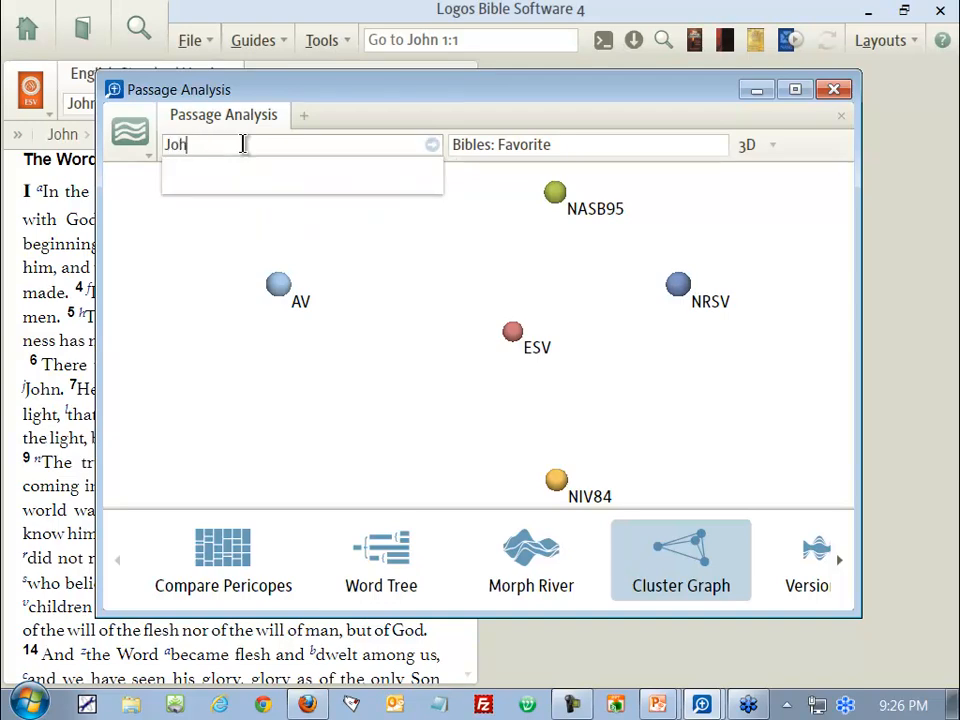
{"action": "type", "text": "n 1:1"}
{"action": "key", "text": "Return"}
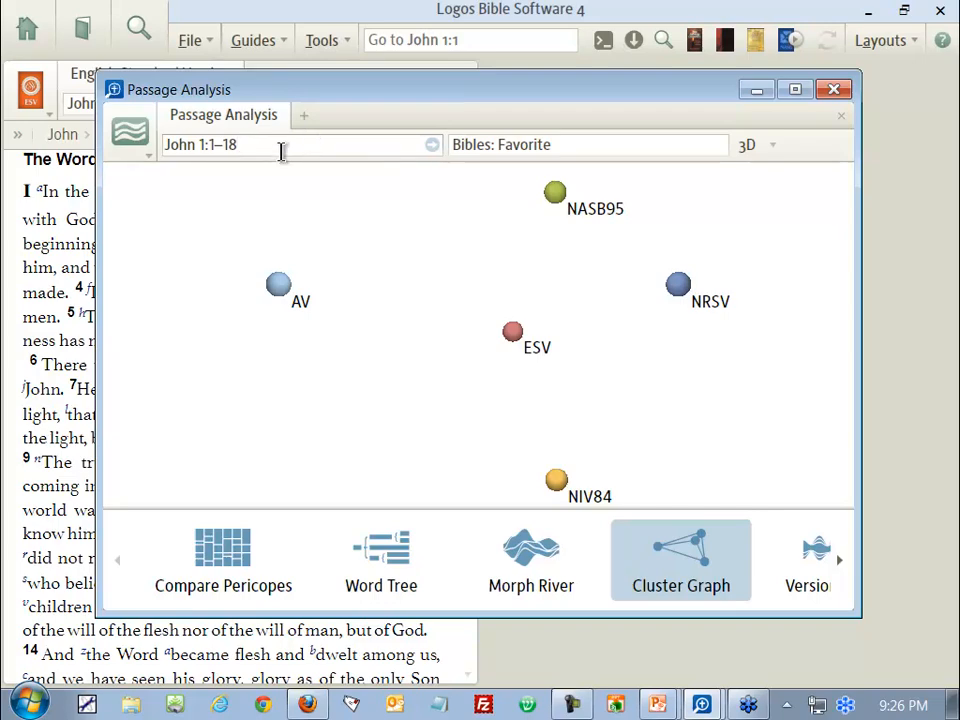
Step: Set the cluster graph passage to John 1:1–2
{"action": "key", "text": "BackSpace"}
{"action": "key", "text": "BackSpace"}
{"action": "type", "text": "2"}
{"action": "key", "text": "Return"}
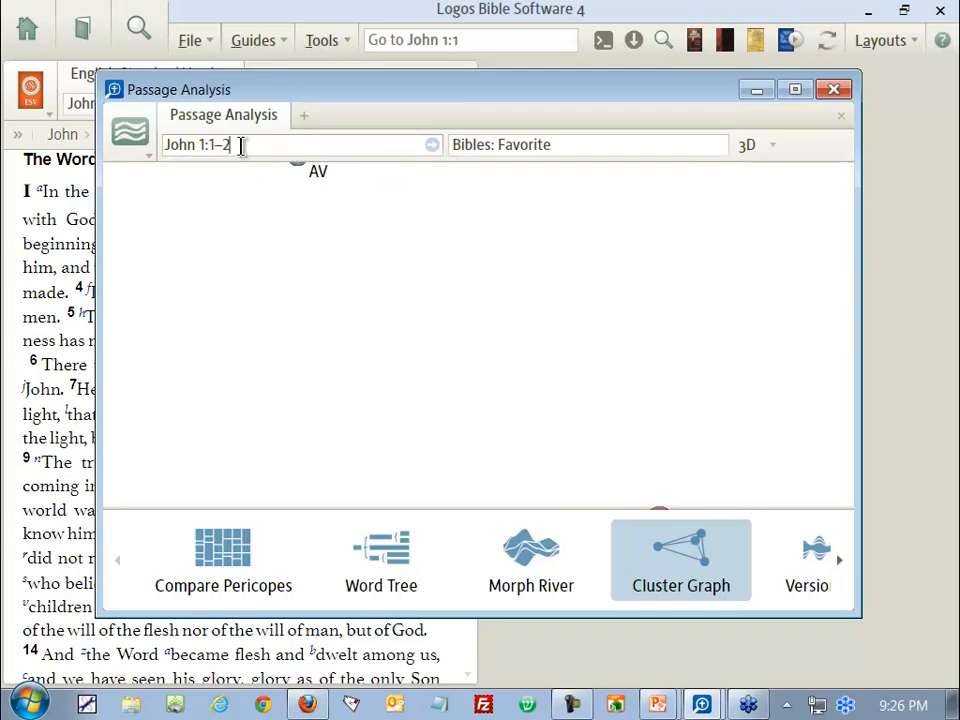
{"action": "left_click", "coordinate": [241, 146]}
{"action": "left_click", "coordinate": [263, 173]}
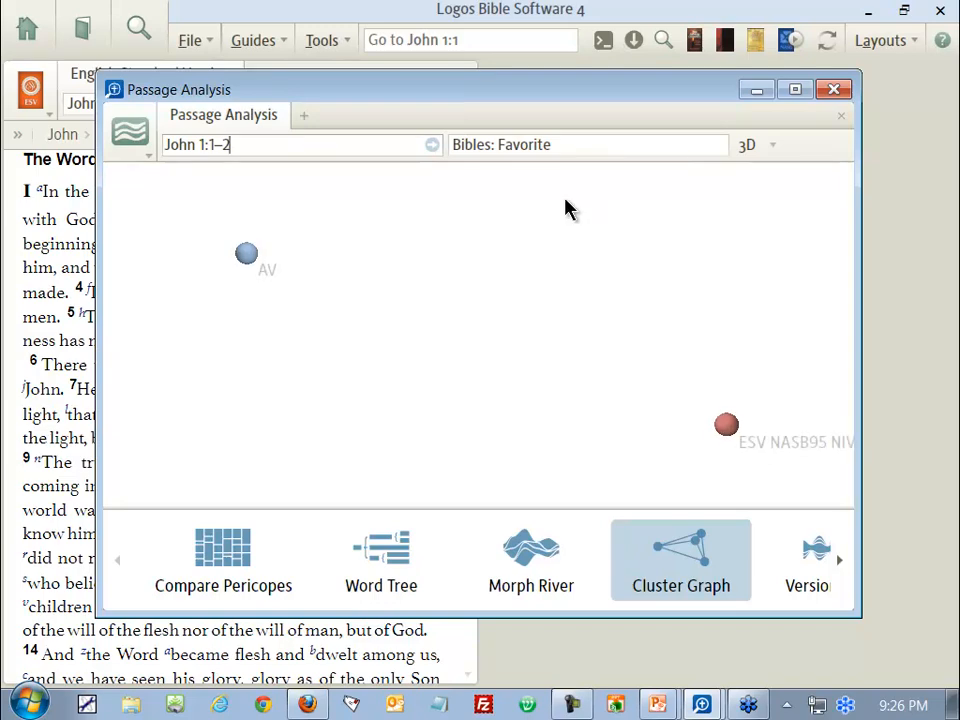
Step: Set the passage to John 1:1–5 and rotate the 3D graph to view the translations from another angle
{"action": "left_click", "coordinate": [264, 146]}
{"action": "key", "text": "BackSpace"}
{"action": "key", "text": "BackSpace"}
{"action": "type", "text": "-5"}
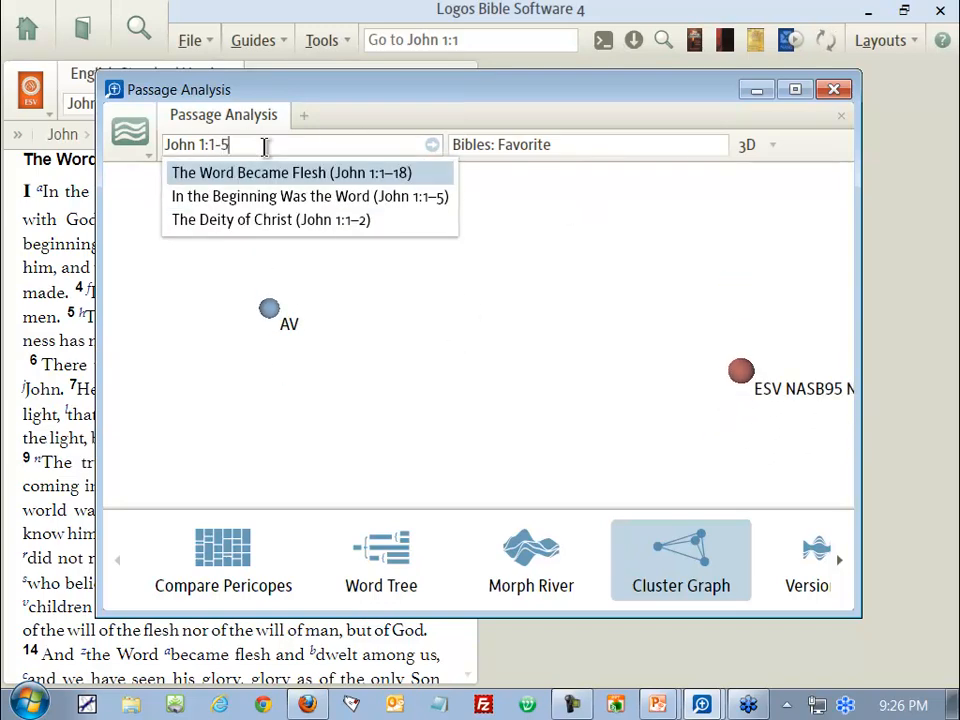
{"action": "key", "text": "Return"}
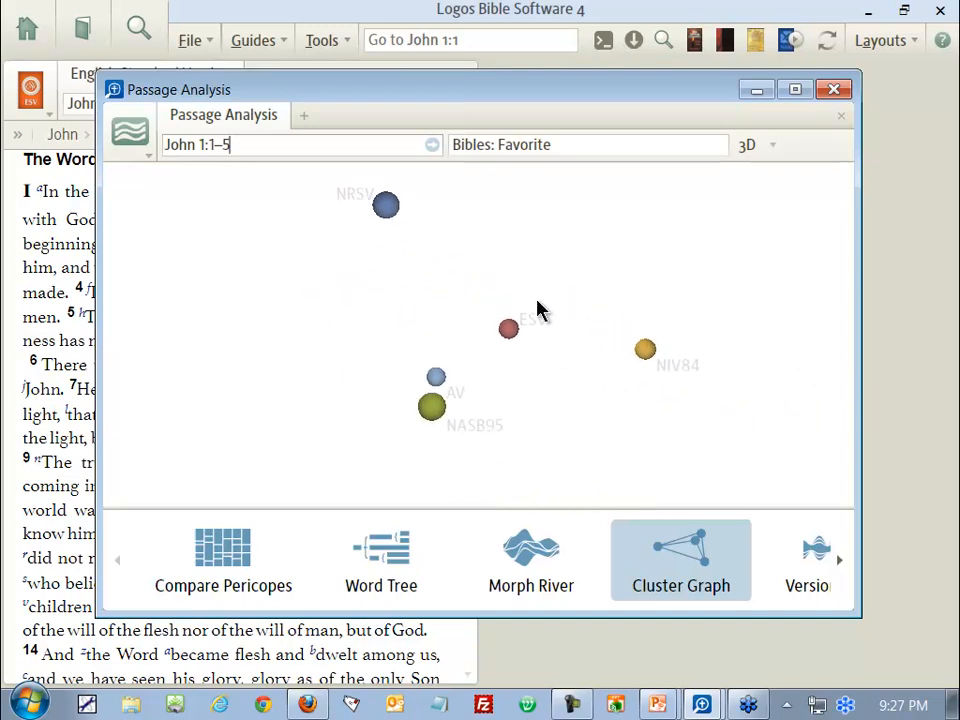
{"action": "left_click_drag", "start_coordinate": [369, 225], "coordinate": [526, 291]}
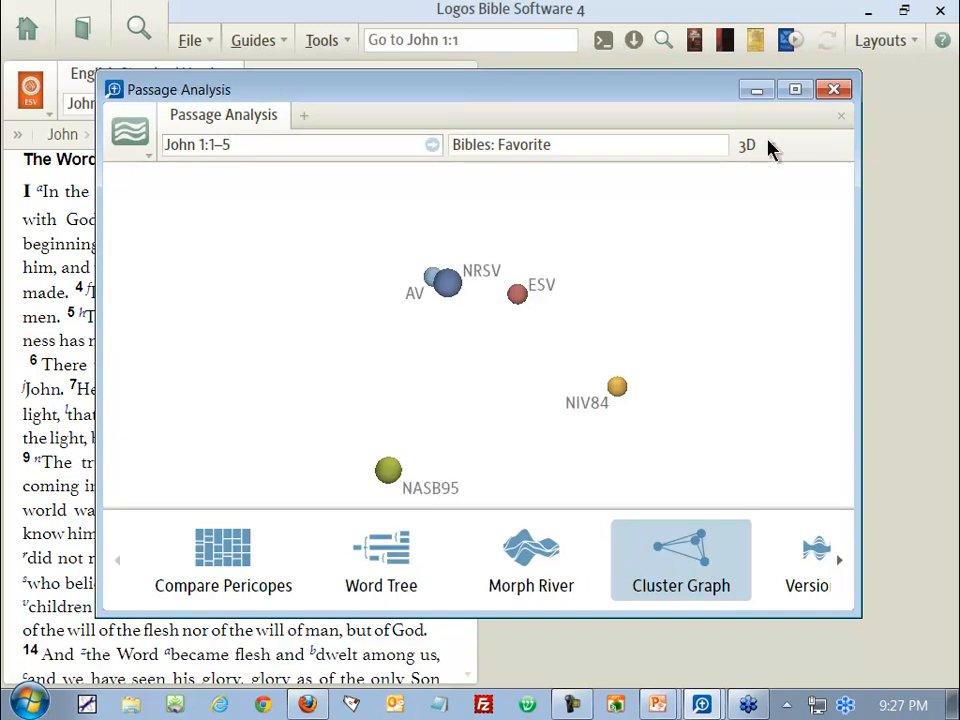
Step: Switch the graph to 2D and open a text comparison of John 1:1–5 based on the ESV point
{"action": "left_click", "coordinate": [753, 148]}
{"action": "left_click", "coordinate": [752, 169]}
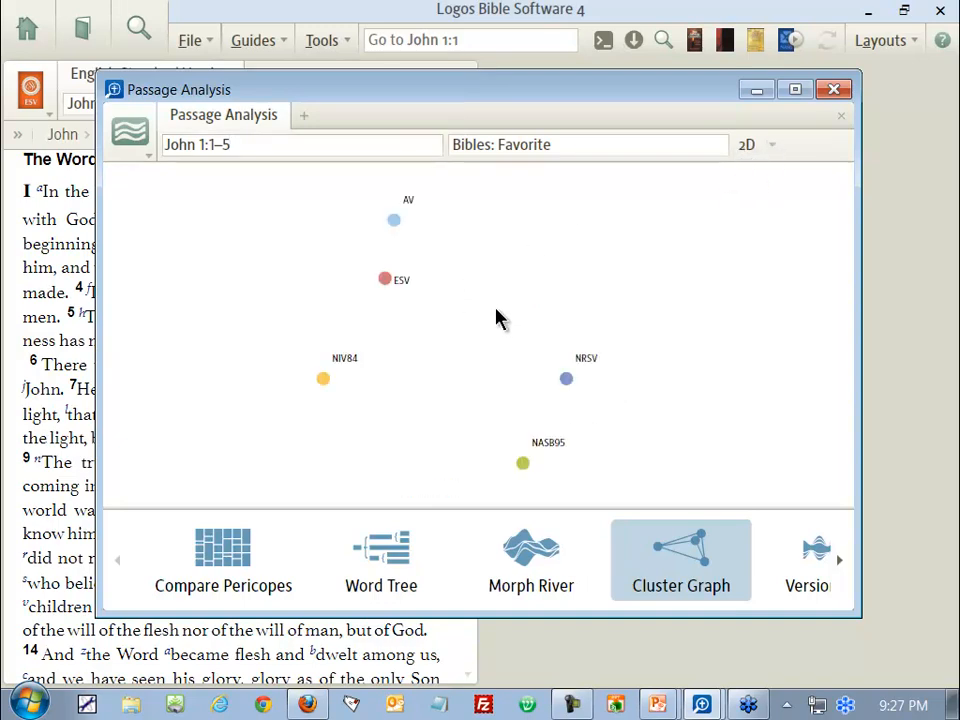
{"action": "left_click", "coordinate": [383, 280]}
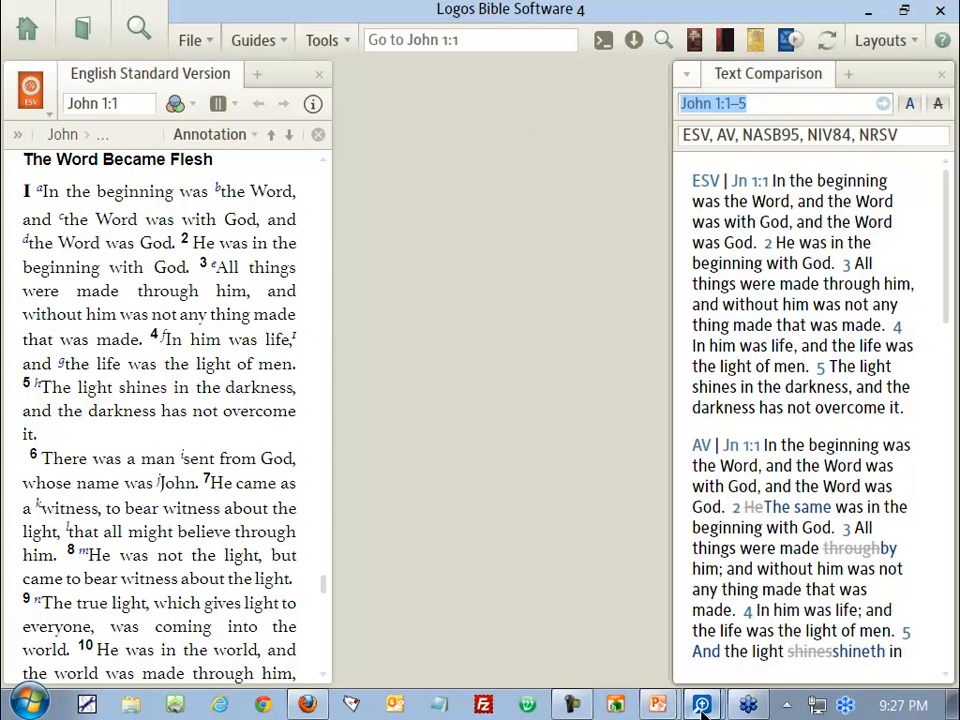
Step: Bring the Passage Analysis window back to the front and display the cluster graph in 3D
{"action": "mouse_move", "coordinate": [700, 705]}
{"action": "left_click", "coordinate": [677, 664]}
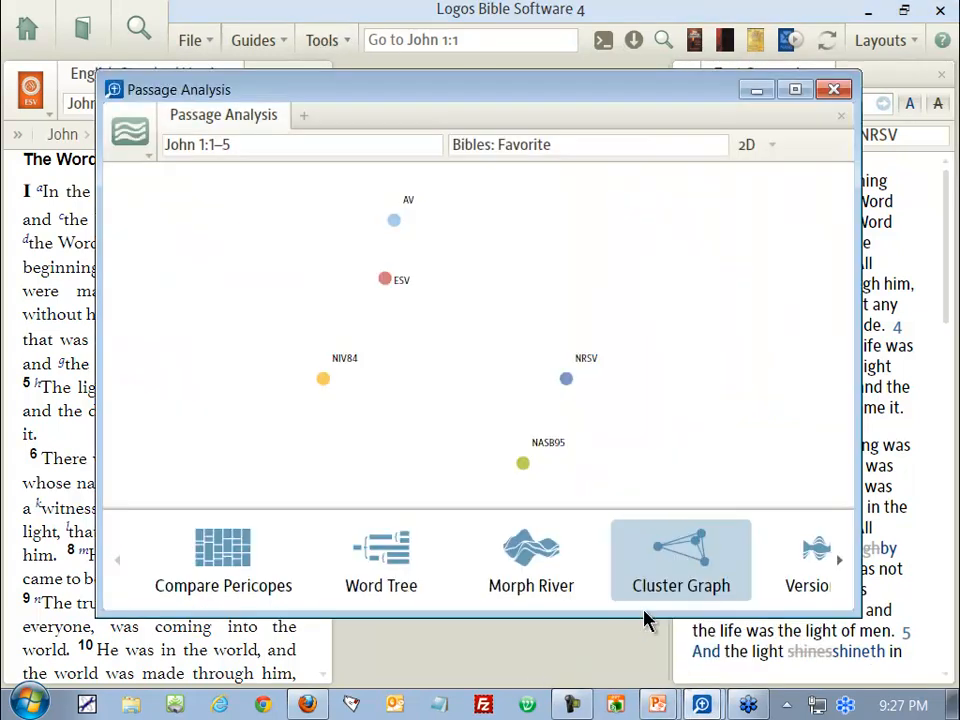
{"action": "left_click", "coordinate": [748, 152]}
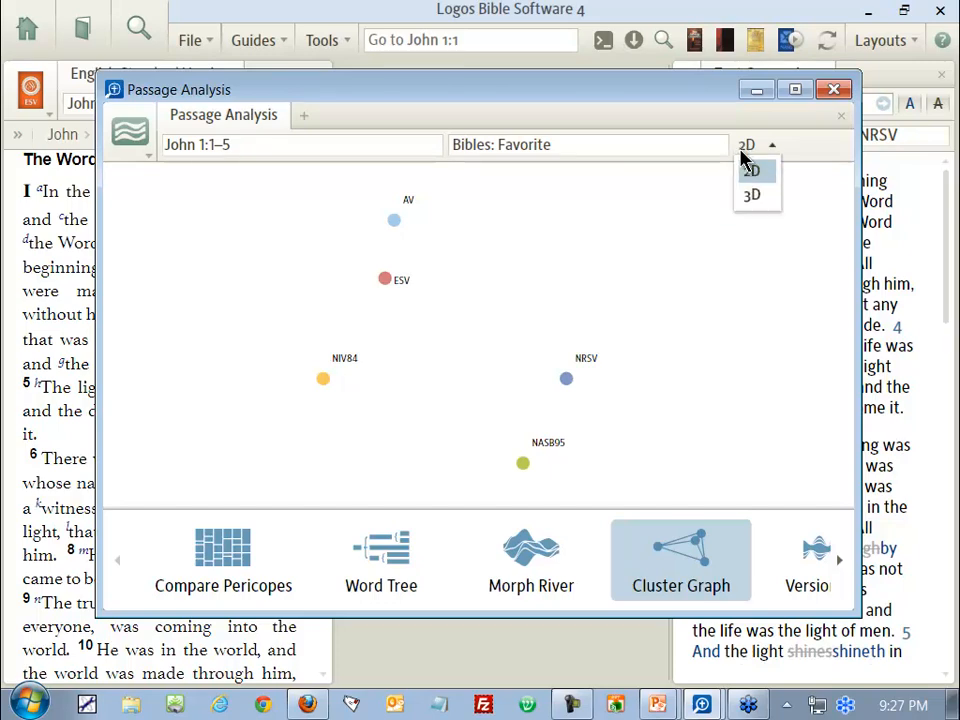
{"action": "left_click", "coordinate": [751, 195]}
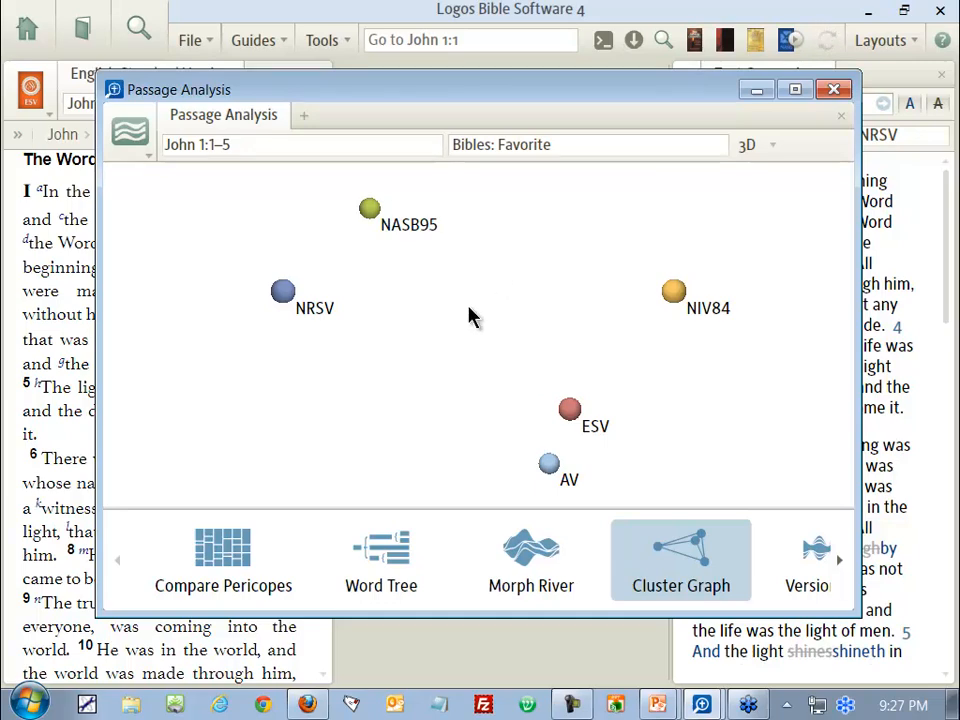
Step: Graph John 3:16 and rotate the 3D view to examine how close the ESV sits to the other translations
{"action": "left_click", "coordinate": [259, 144]}
{"action": "key", "text": "BackSpace"}
{"action": "type", "text": "john"}
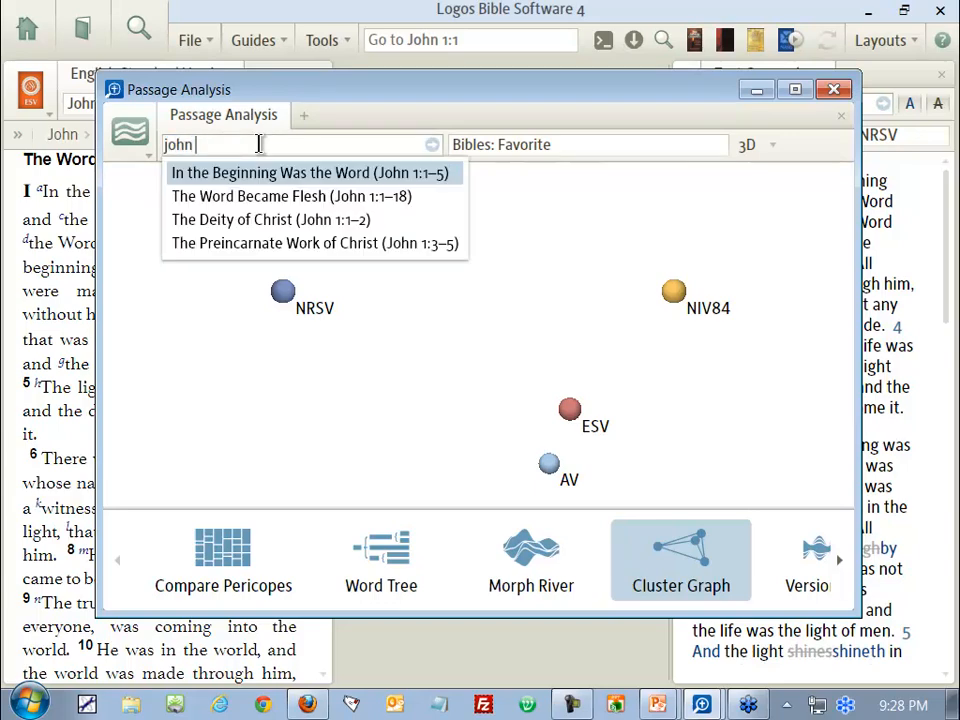
{"action": "type", "text": " 3:16"}
{"action": "key", "text": "Return"}
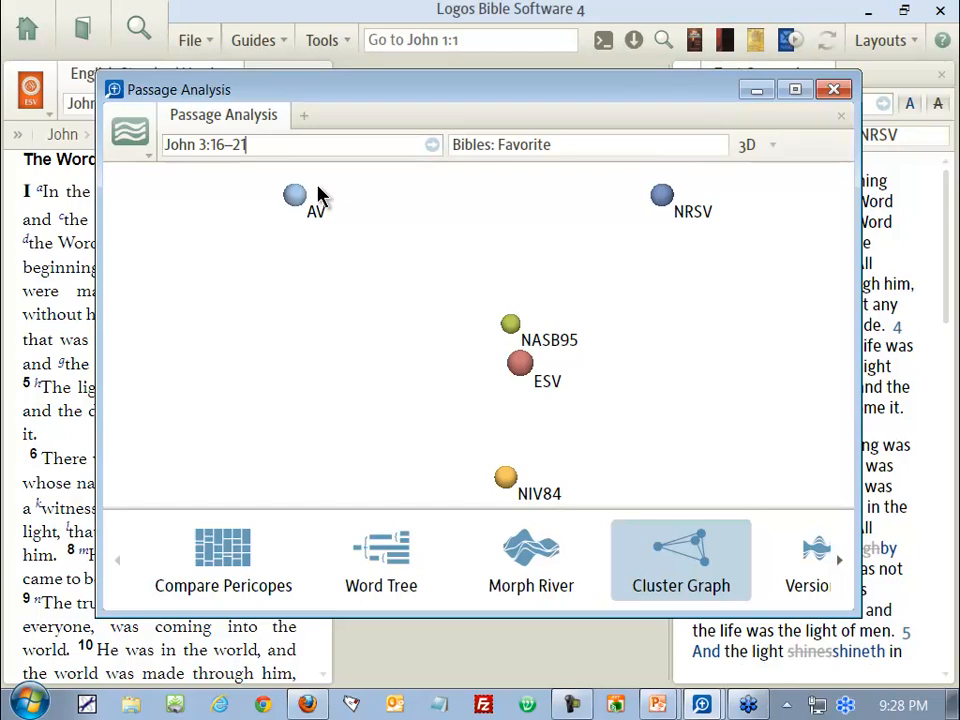
{"action": "left_click_drag", "start_coordinate": [522, 368], "coordinate": [536, 349]}
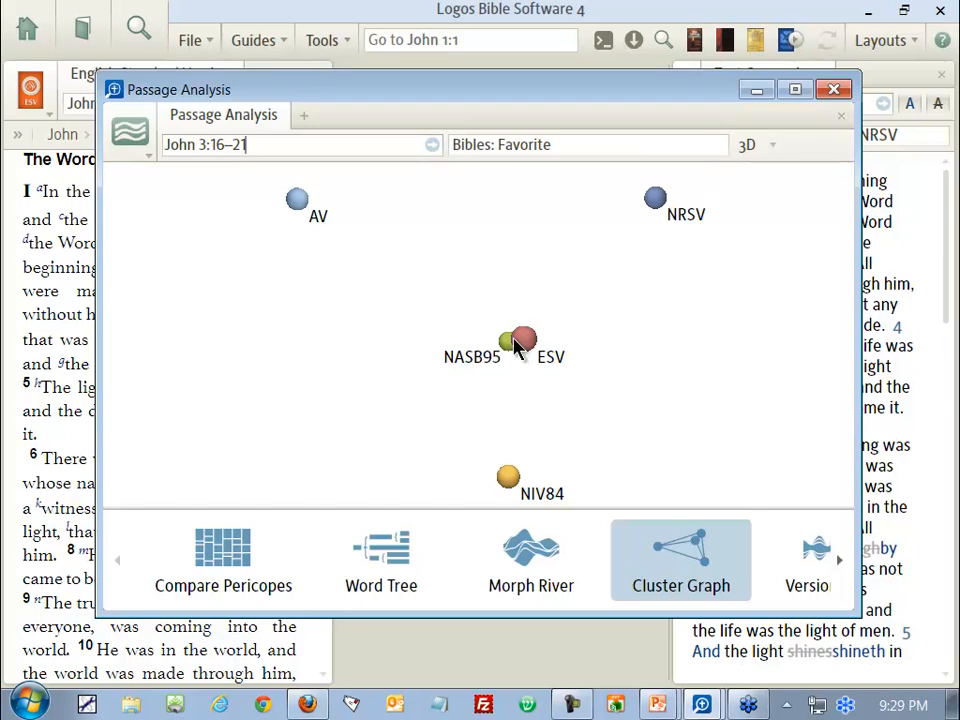
{"action": "left_click_drag", "start_coordinate": [515, 346], "coordinate": [522, 240]}
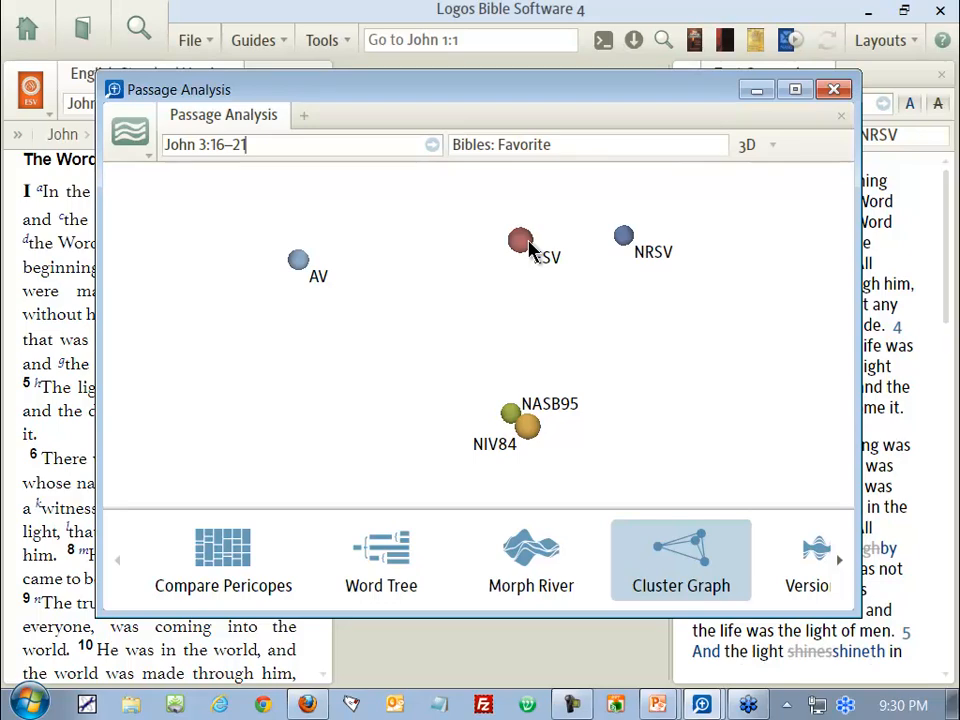
Step: Open the Collections tool with a new collection and close the Text Comparison and English Standard Version panels
{"action": "left_click", "coordinate": [557, 146]}
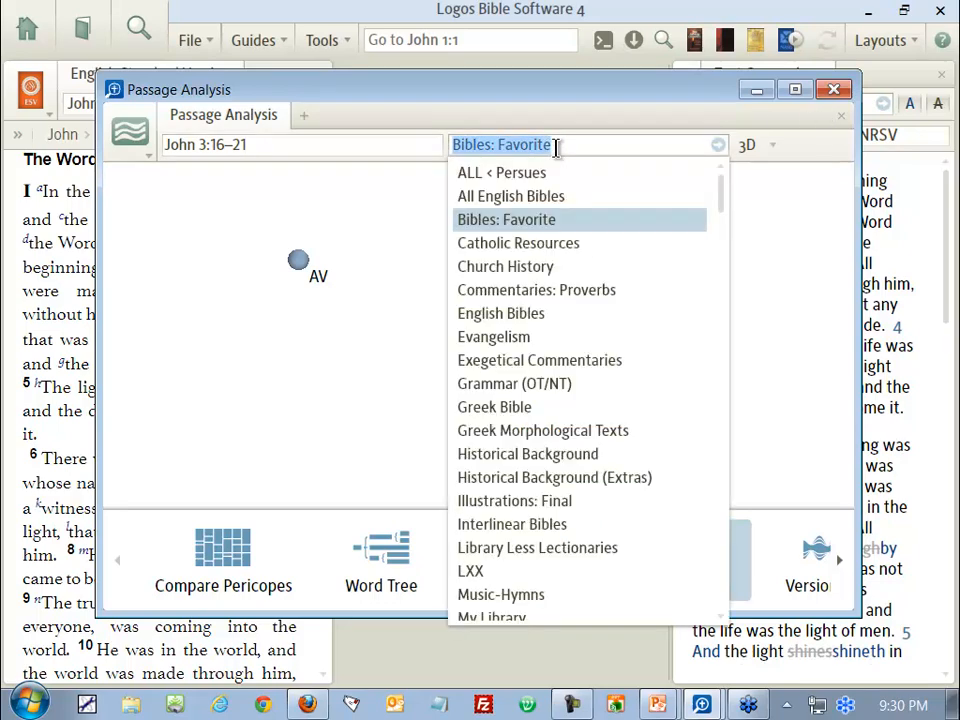
{"action": "left_click", "coordinate": [320, 44]}
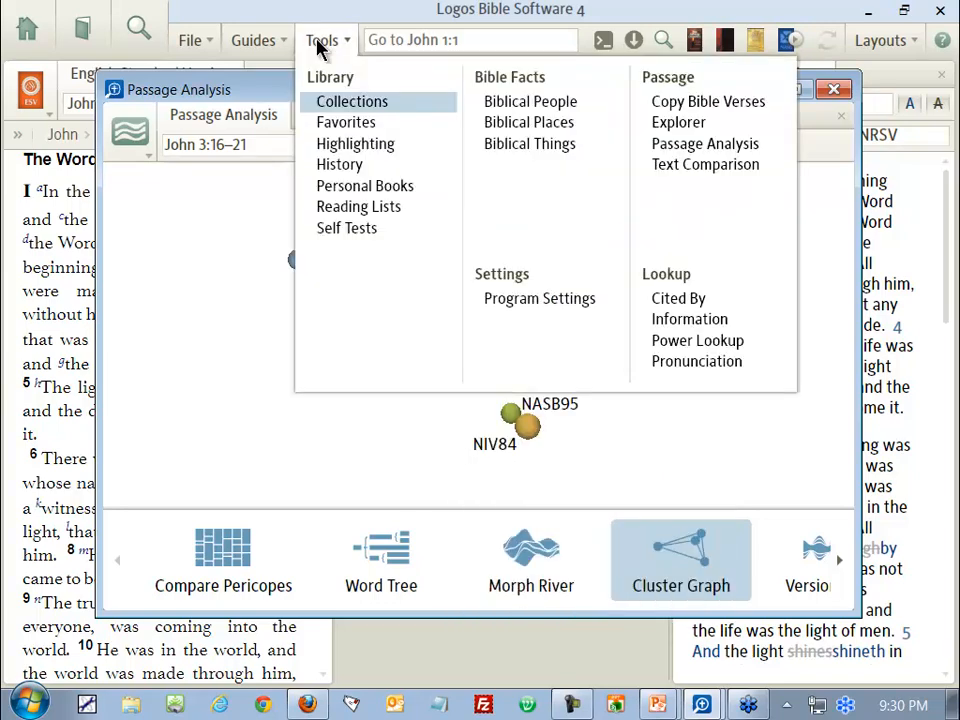
{"action": "left_click", "coordinate": [366, 104]}
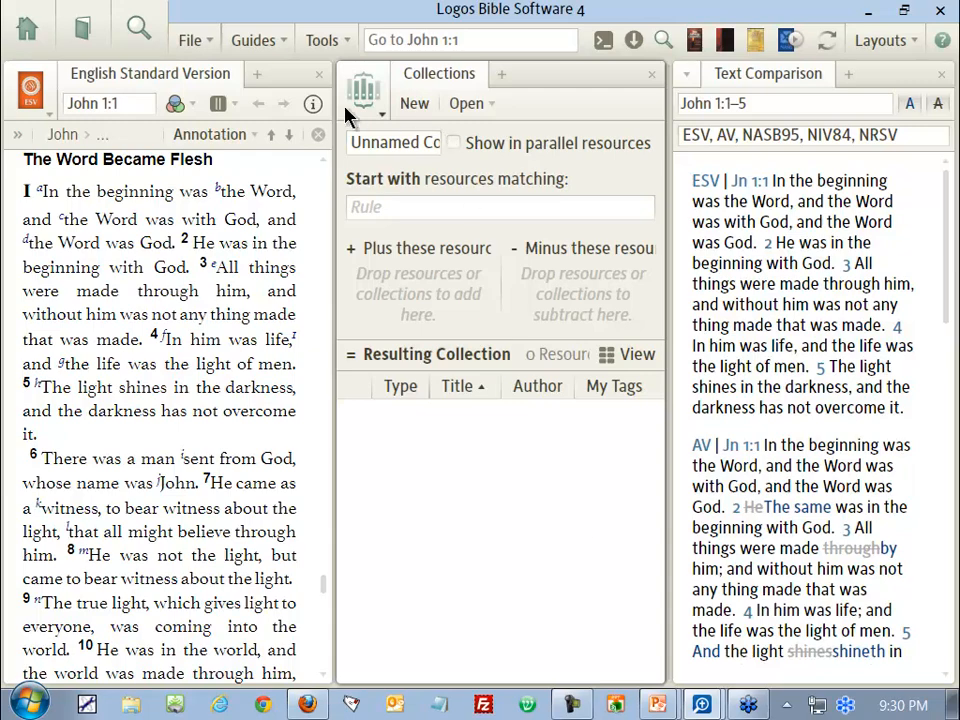
{"action": "left_click", "coordinate": [941, 74]}
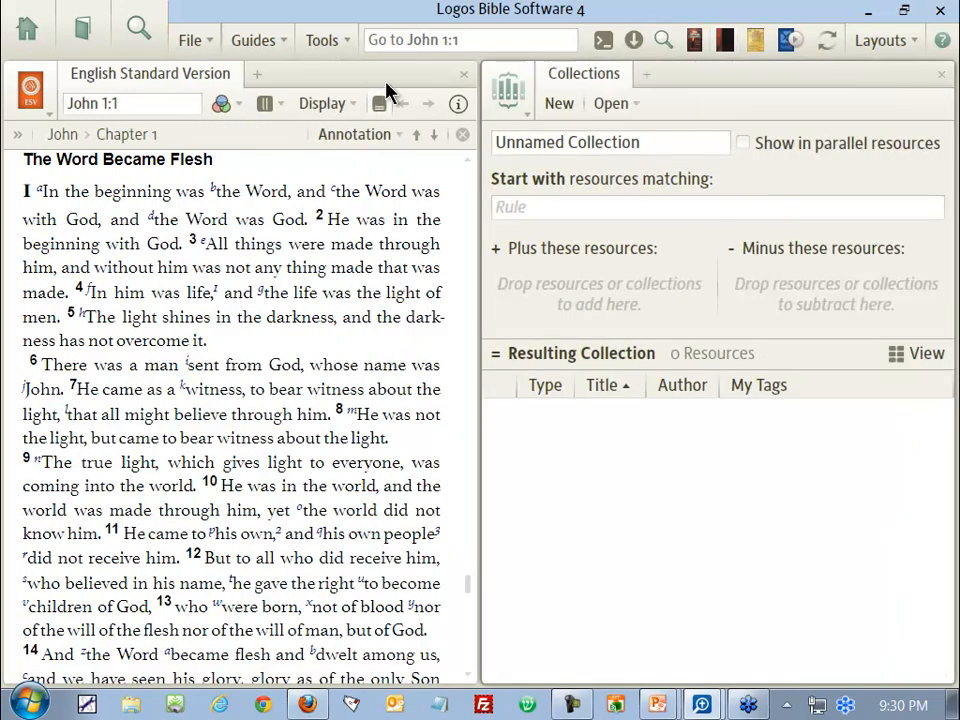
{"action": "left_click", "coordinate": [463, 74]}
Step: Name the new collection "Favorite English Bible"
{"action": "left_click", "coordinate": [591, 146]}
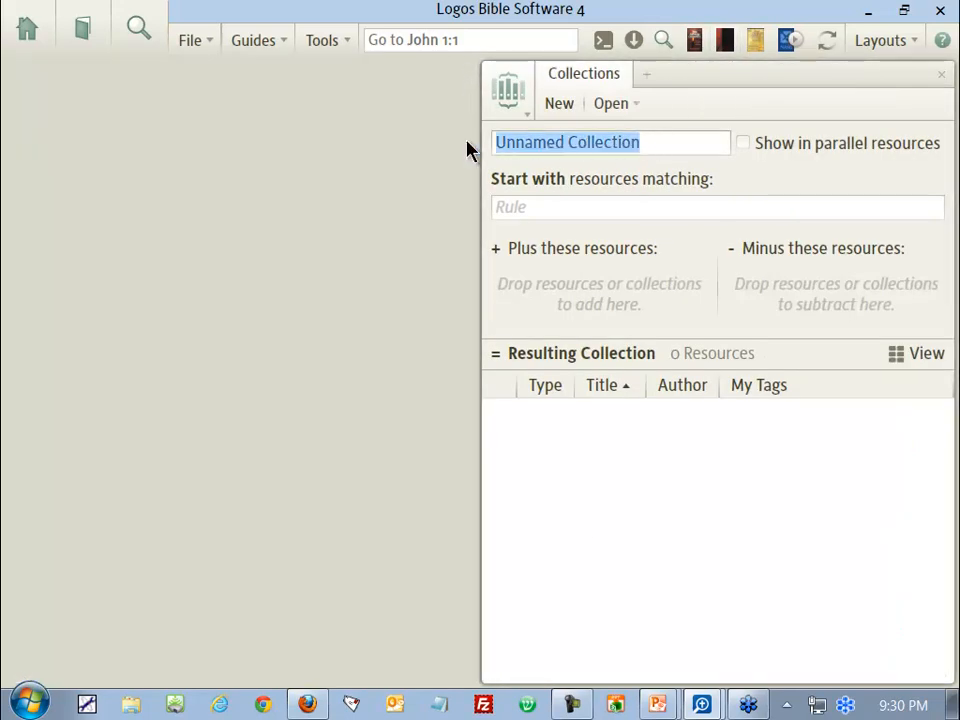
{"action": "type", "text": "Fa"}
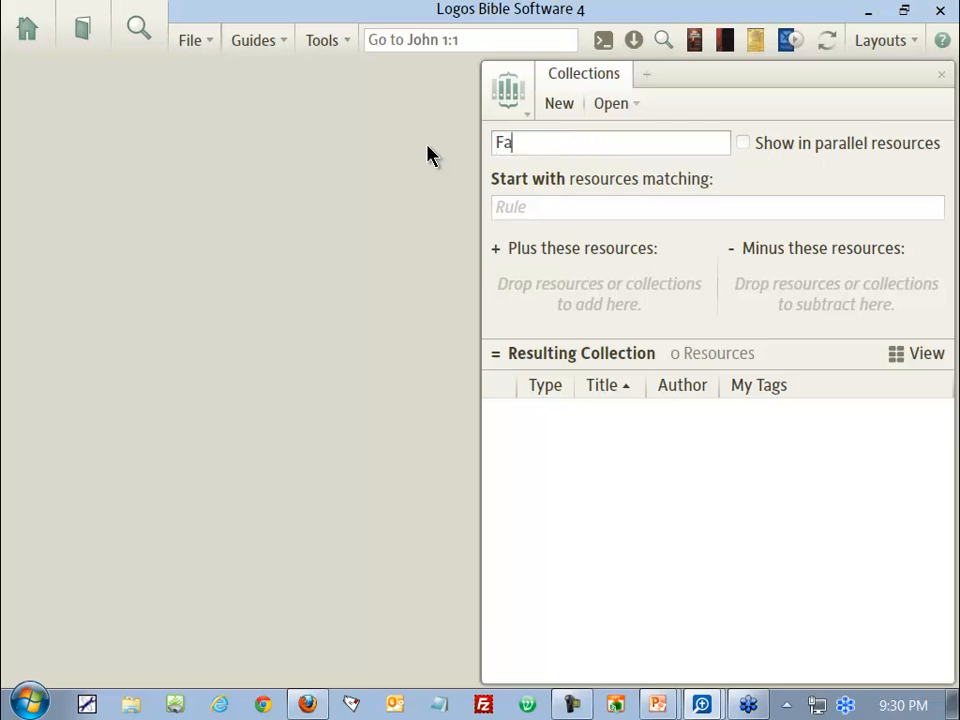
{"action": "type", "text": "vorite Englsih"}
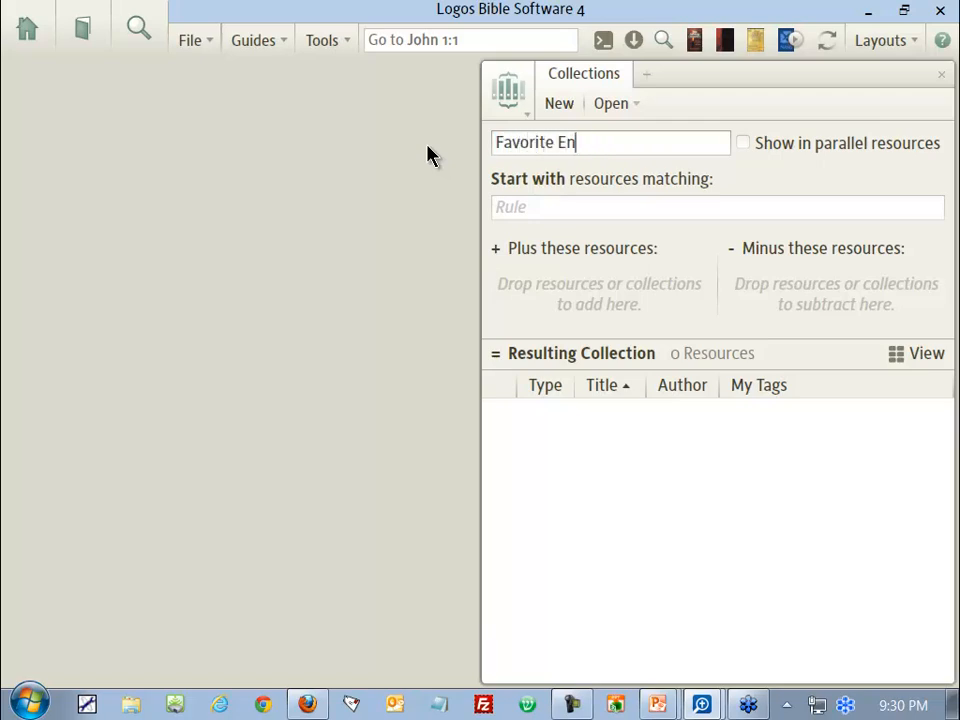
{"action": "key", "text": "BackSpace"}
{"action": "key", "text": "BackSpace"}
{"action": "key", "text": "BackSpace"}
{"action": "key", "text": "BackSpace"}
{"action": "type", "text": "lish Bible"}
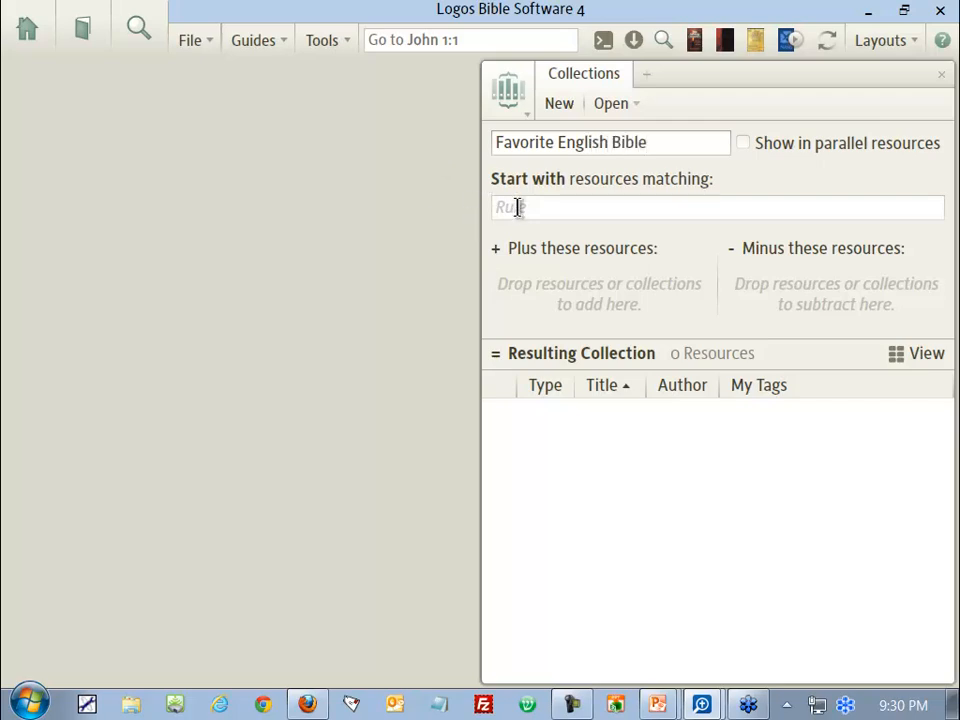
Step: Enter "kjv OR nasb95 OR" as the collection's rule for matching resources
{"action": "left_click", "coordinate": [517, 207]}
{"action": "type", "text": "kjv"}
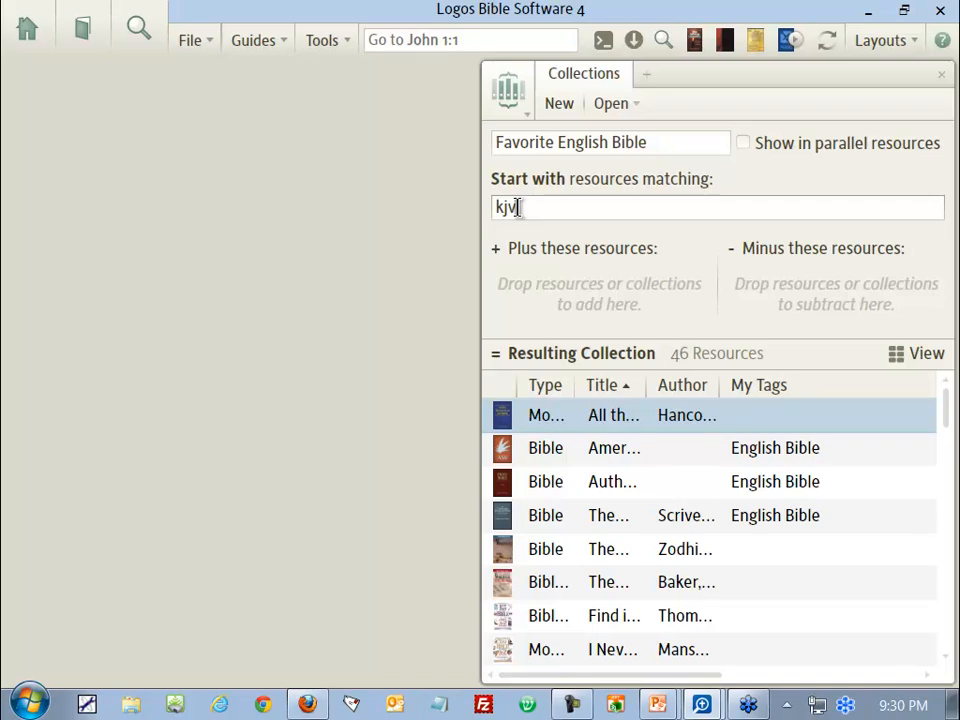
{"action": "type", "text": " OR nas"}
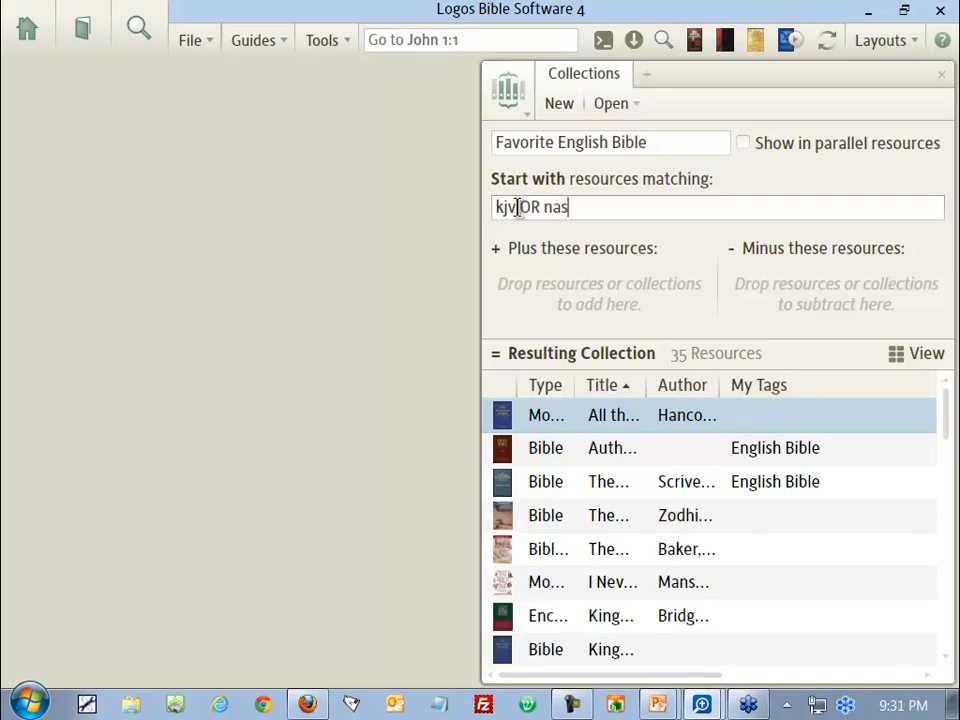
{"action": "type", "text": "b95 OR"}
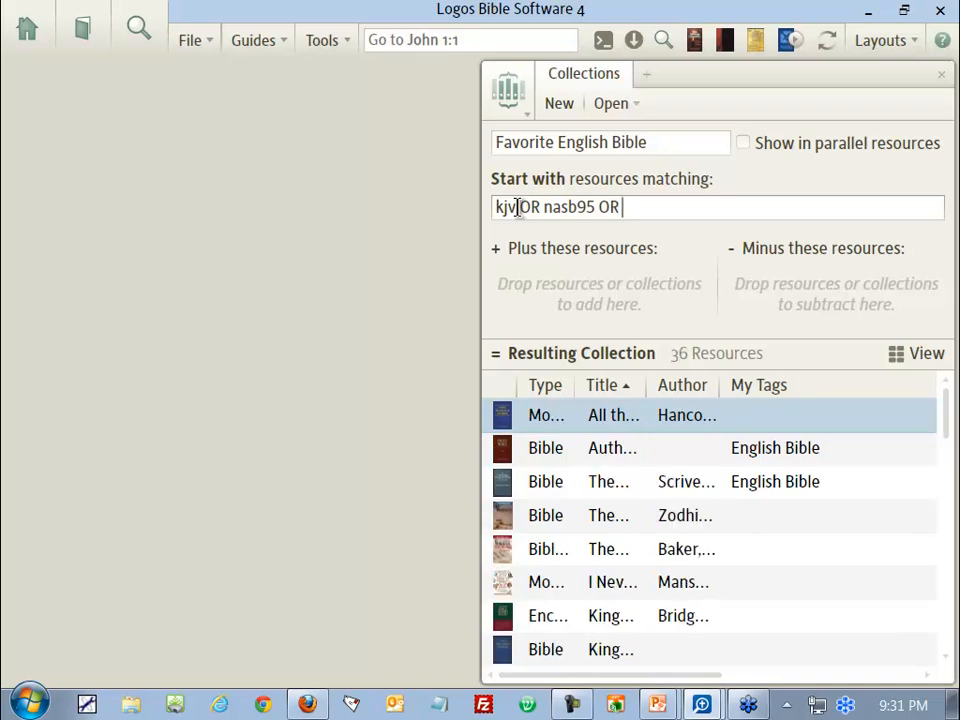
Step: Filter the library by type:bible, add the Analytical Greek New Testament to the collection's included resources, and remove it again
{"action": "left_click", "coordinate": [87, 33]}
{"action": "type", "text": "type:bible"}
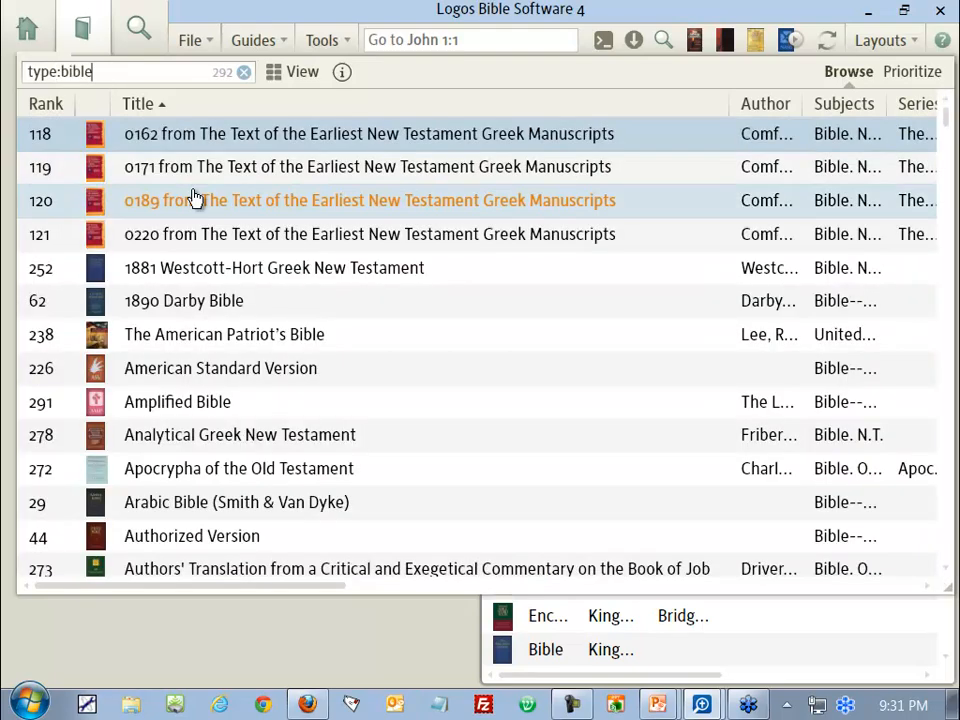
{"action": "left_click_drag", "start_coordinate": [181, 444], "coordinate": [576, 302]}
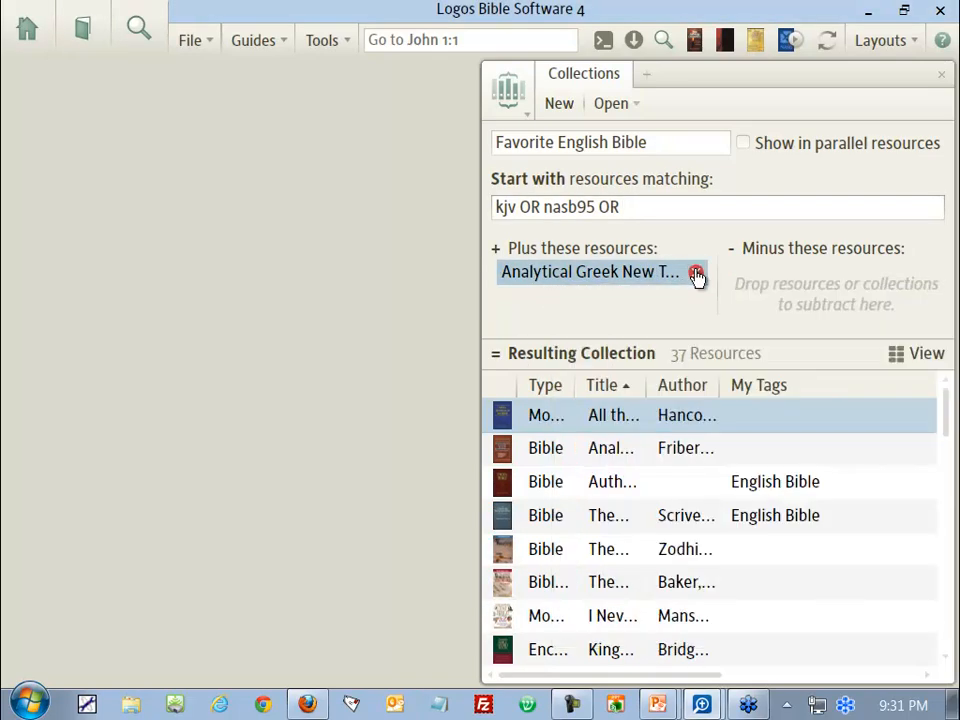
{"action": "left_click", "coordinate": [696, 273]}
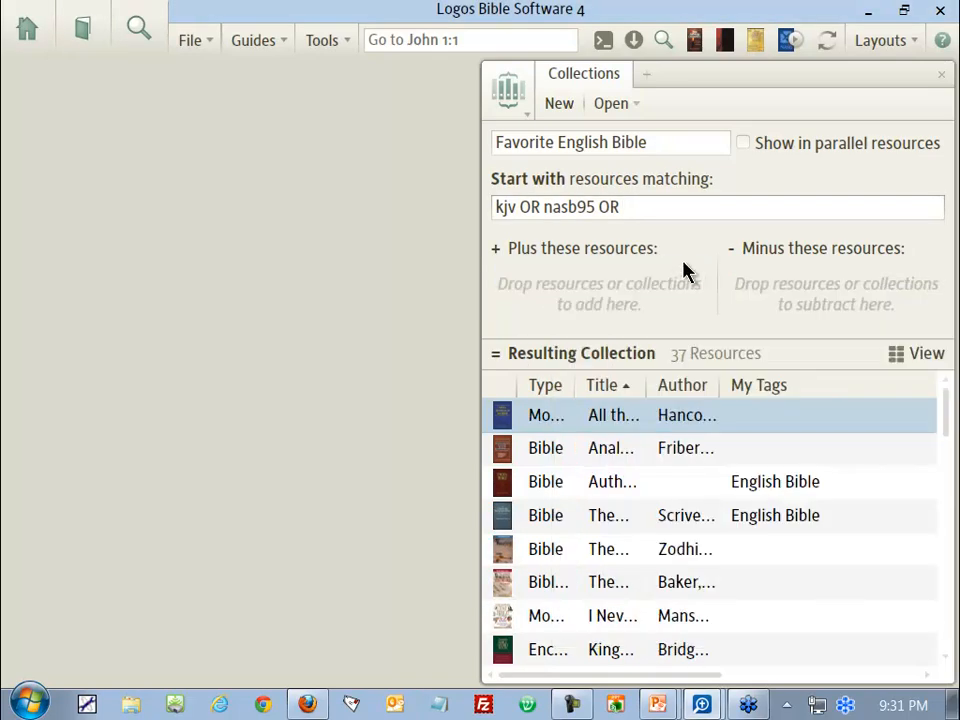
Step: Close the Collections tool and graph John 3:16–21 with the All English Bibles collection
{"action": "left_click", "coordinate": [940, 76]}
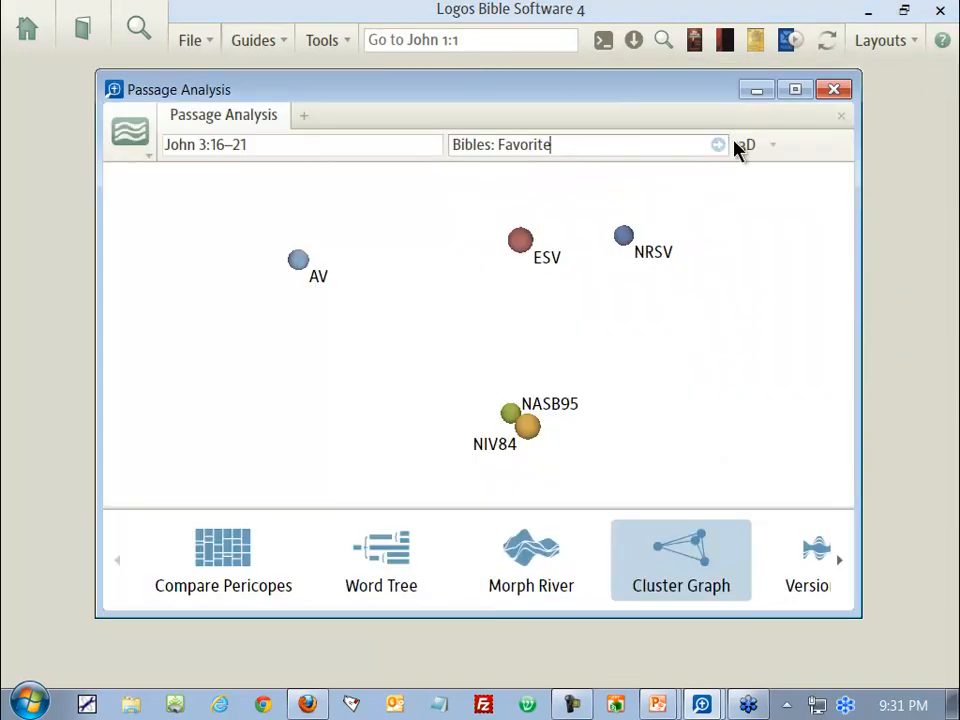
{"action": "left_click", "coordinate": [673, 144]}
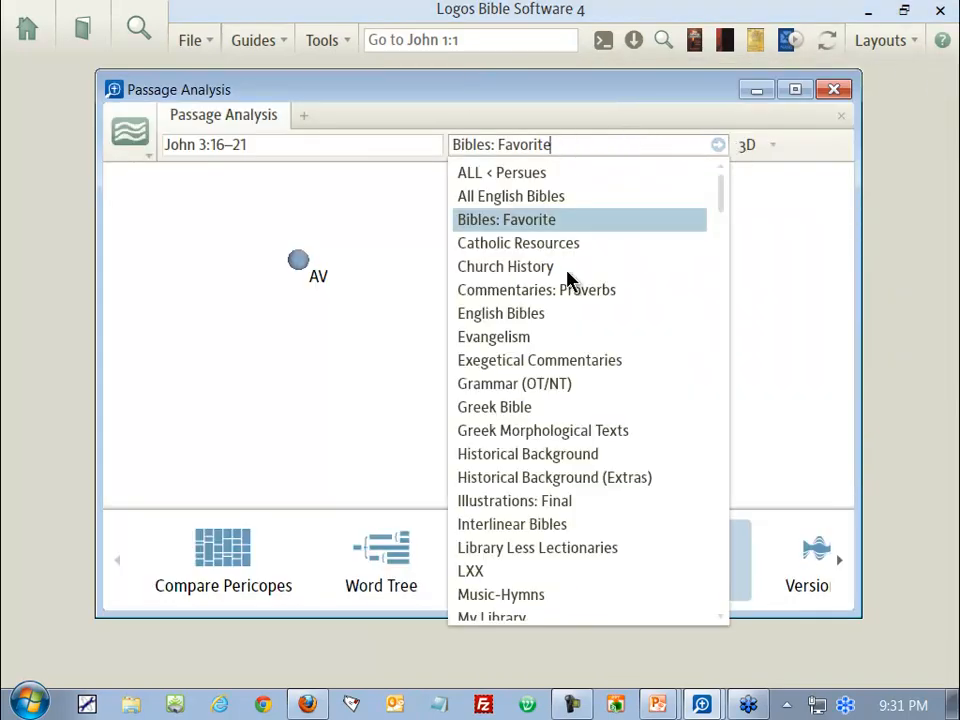
{"action": "left_click", "coordinate": [511, 197]}
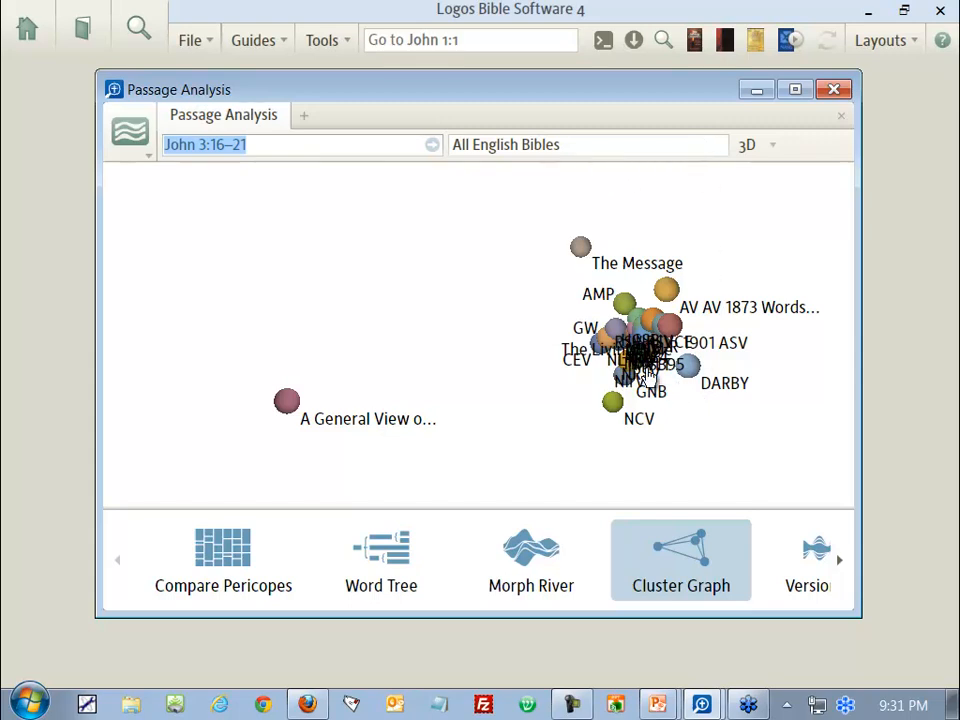
{"action": "mouse_move", "coordinate": [648, 362]}
Step: Graph the Bibles: Favorite collection again and compare the word differences between pairs of translations
{"action": "left_click", "coordinate": [706, 146]}
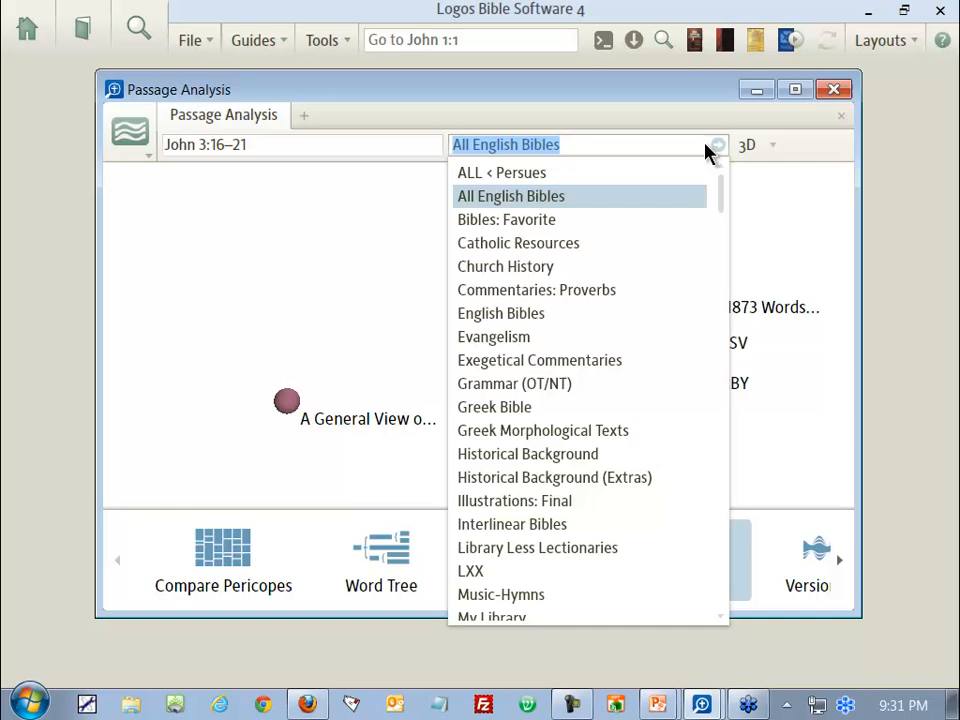
{"action": "left_click", "coordinate": [508, 221]}
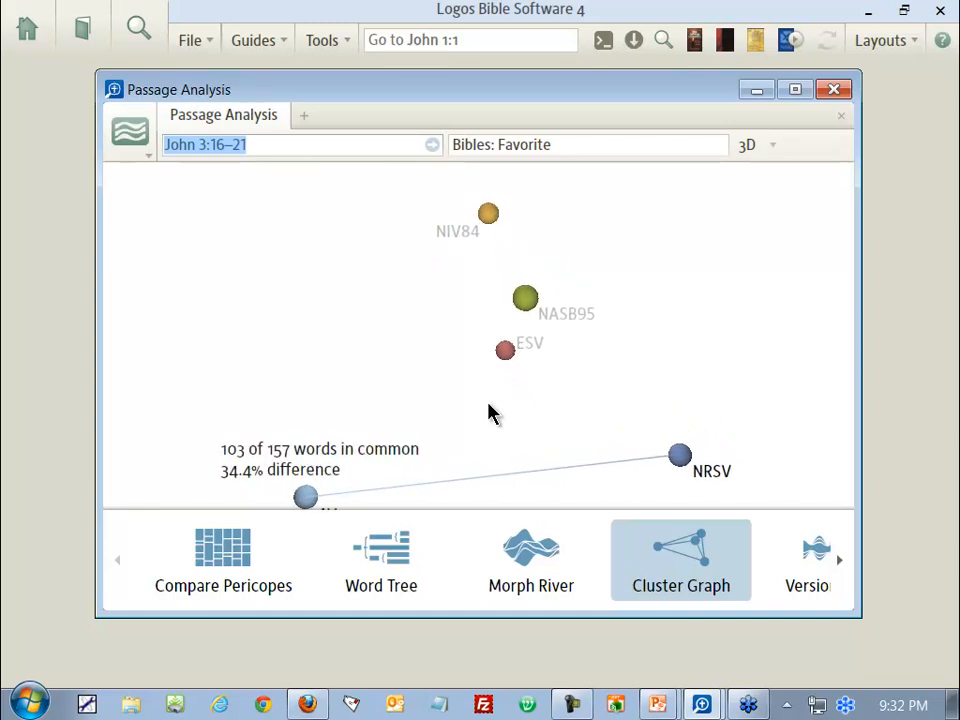
{"action": "left_click", "coordinate": [504, 339]}
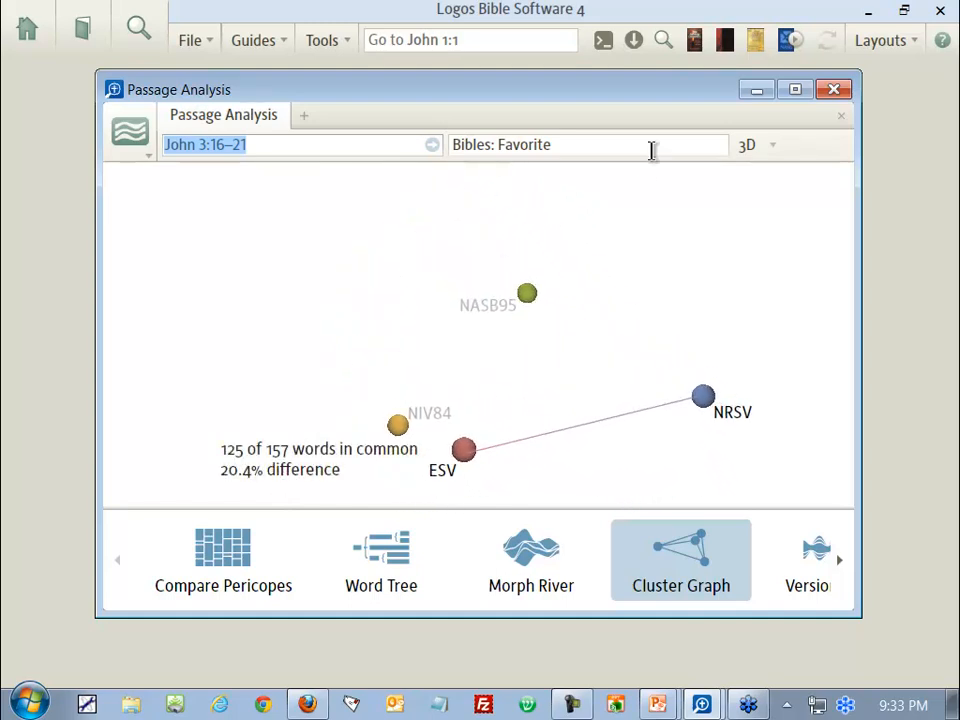
Step: Maximize the Passage Analysis window to compare the NASB95 with the ESV, and close the window
{"action": "left_click", "coordinate": [795, 92]}
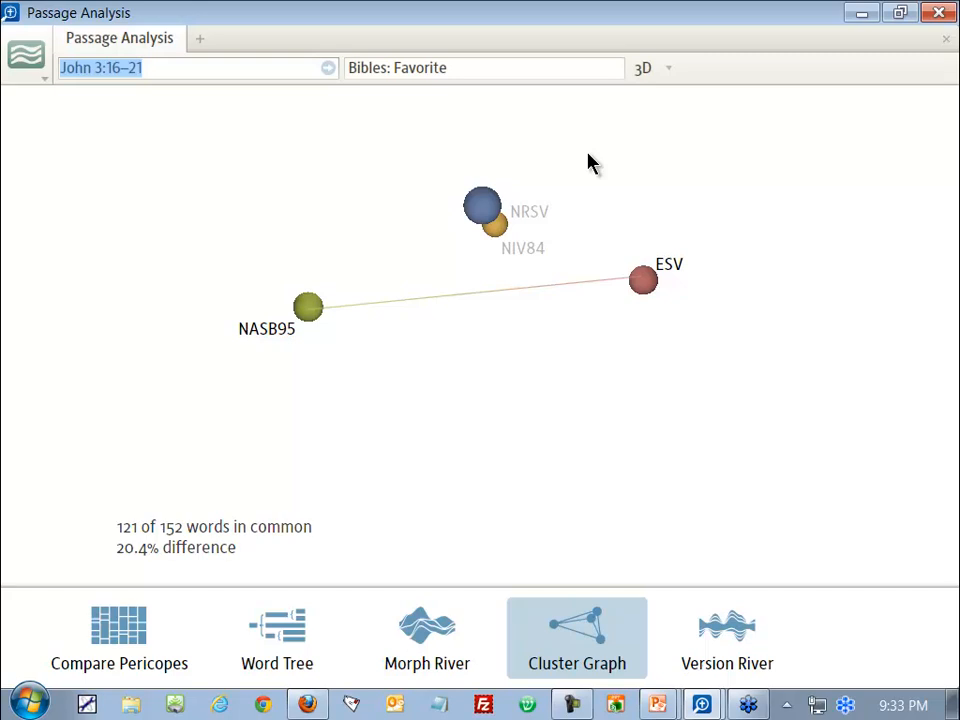
{"action": "left_click", "coordinate": [939, 15]}
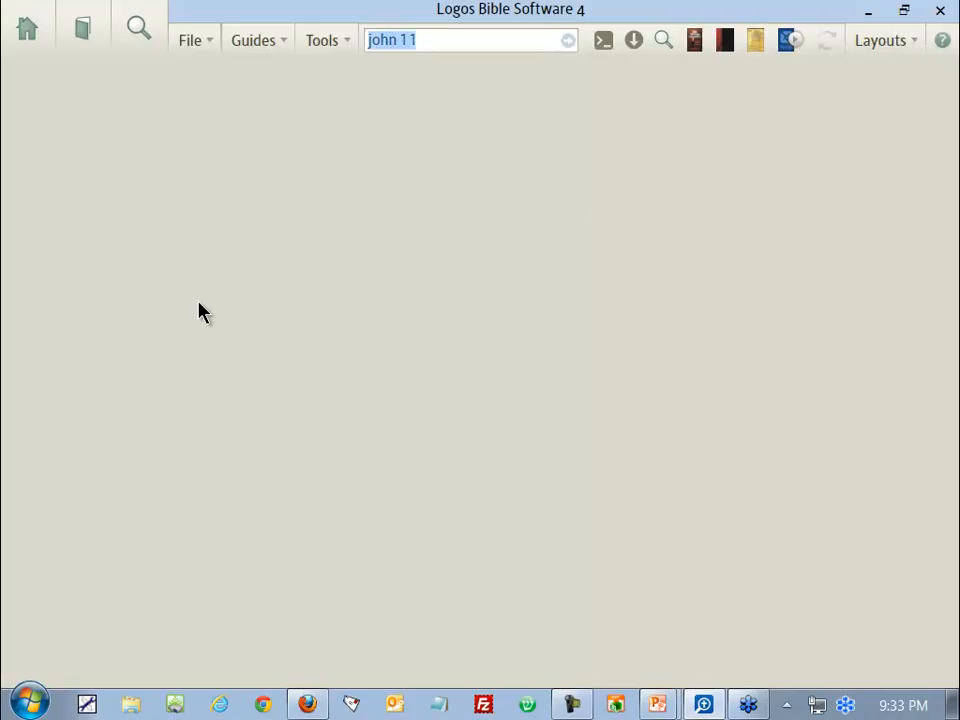